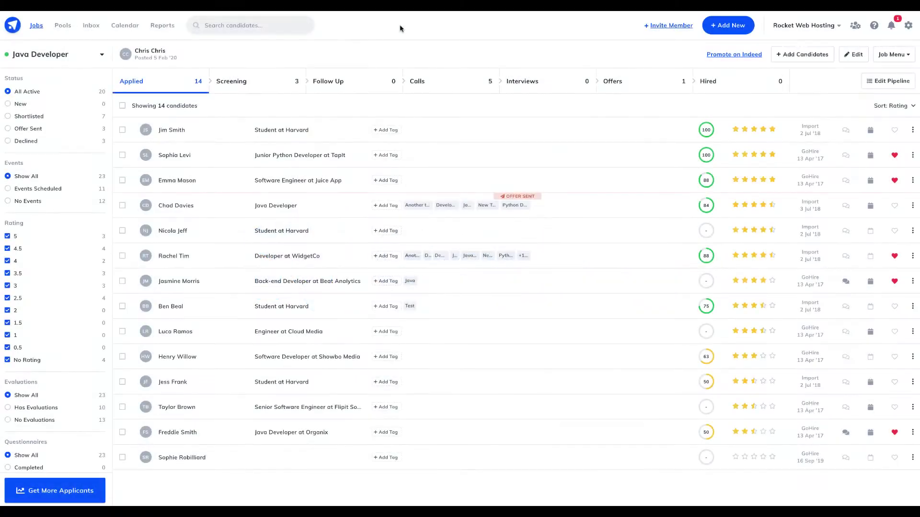
Step: Start a new job prefilled from the Inbound Sales Specialist template and assigned to the Sales Team
{"action": "left_click", "coordinate": [717, 28]}
{"action": "left_click", "coordinate": [715, 50]}
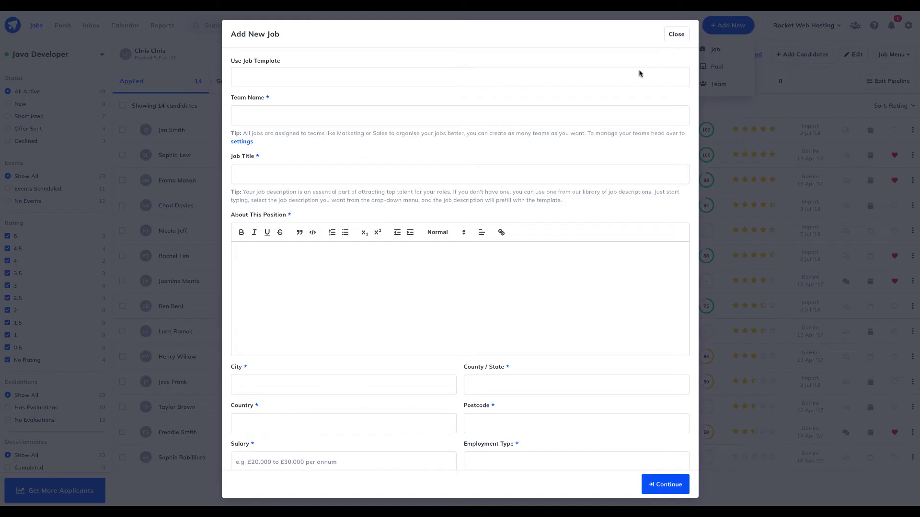
{"action": "left_click", "coordinate": [584, 76]}
{"action": "left_click", "coordinate": [564, 86]}
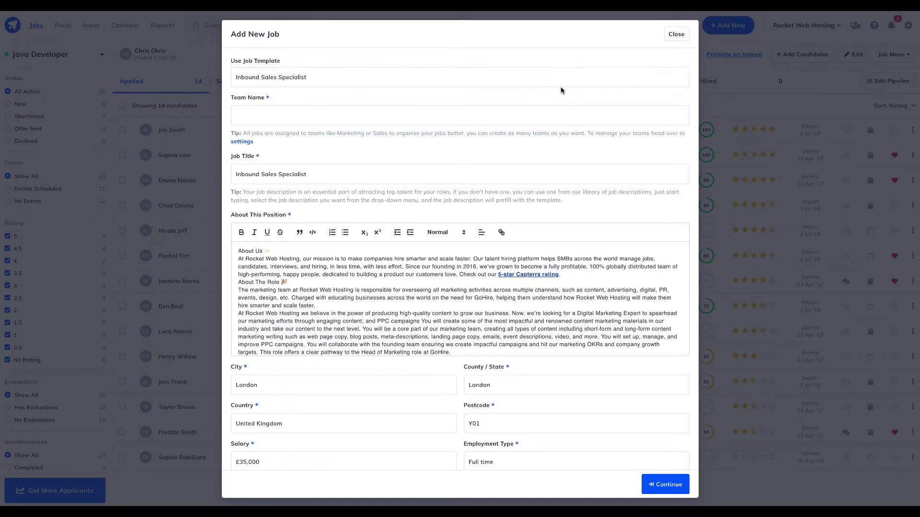
{"action": "left_click", "coordinate": [551, 117]}
{"action": "left_click", "coordinate": [549, 139]}
{"action": "scroll", "coordinate": [546, 241], "scroll_direction": "down", "scroll_amount": 3}
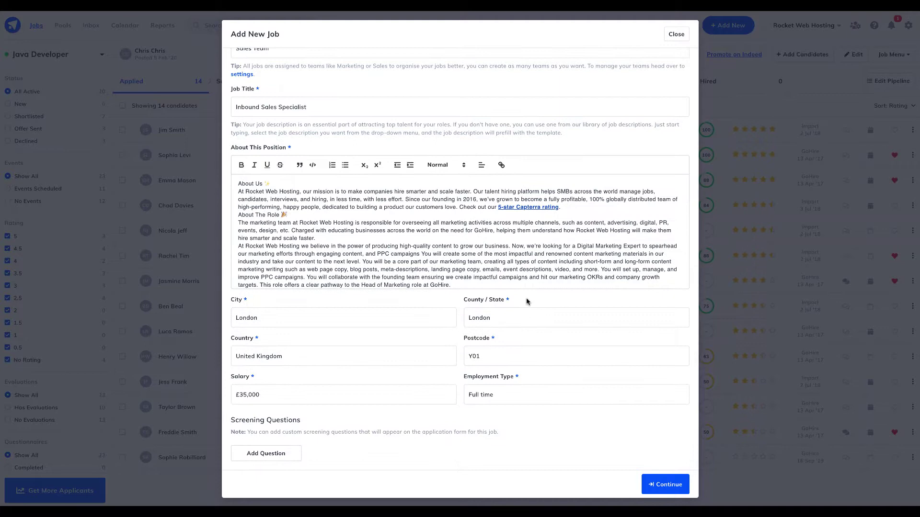
Step: Continue to the advertising step and choose the default job boards to post on
{"action": "left_click", "coordinate": [654, 483]}
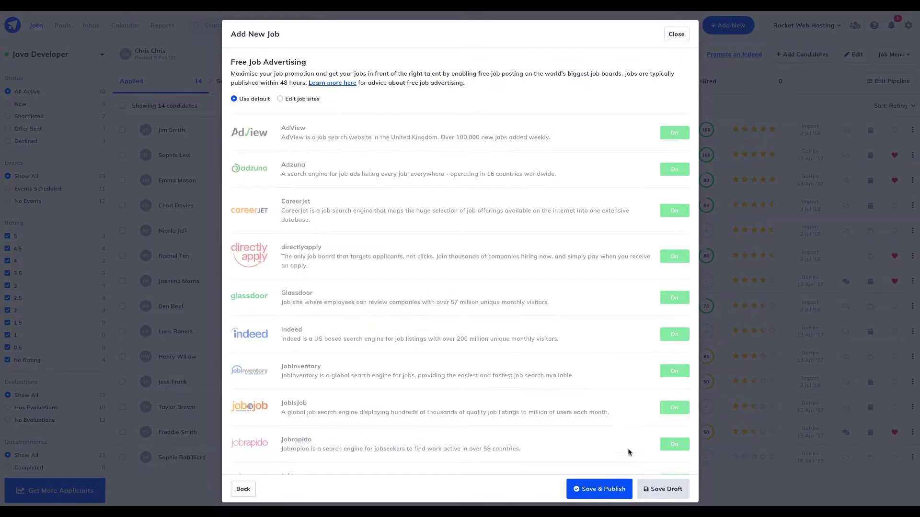
{"action": "left_click", "coordinate": [305, 102]}
{"action": "scroll", "coordinate": [410, 197], "scroll_direction": "down", "scroll_amount": 7}
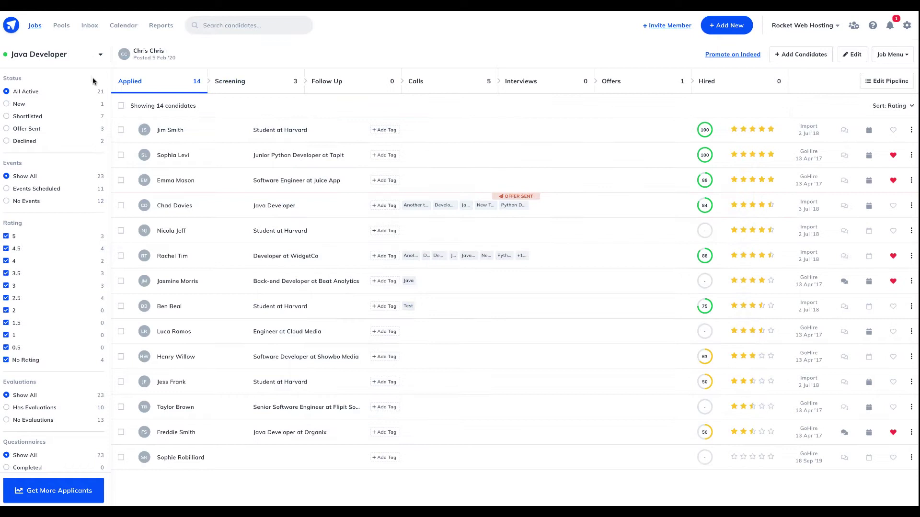
Step: Toggle the Evaluations filter to Has Evaluations and back, then view Screening and then the Calls stage
{"action": "scroll", "coordinate": [90, 88], "scroll_direction": "down", "scroll_amount": 5}
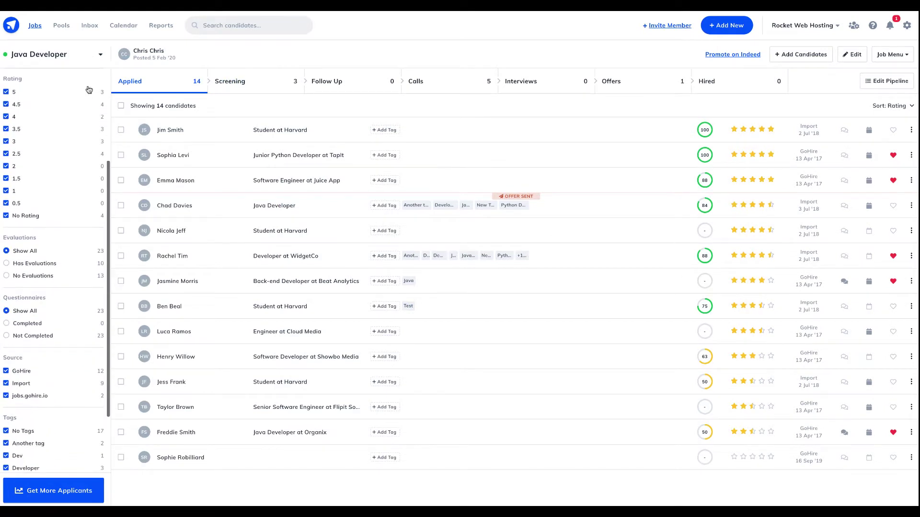
{"action": "scroll", "coordinate": [89, 90], "scroll_direction": "down", "scroll_amount": 1}
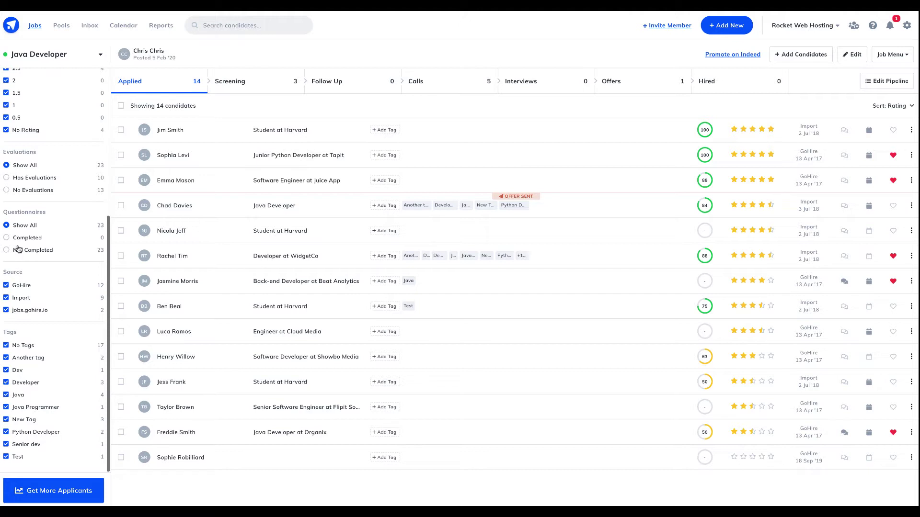
{"action": "left_click", "coordinate": [19, 178]}
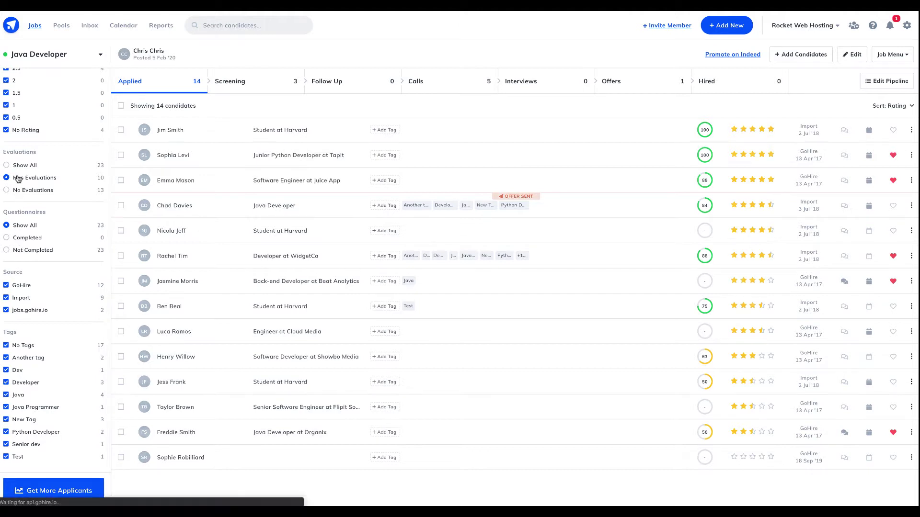
{"action": "left_click", "coordinate": [19, 166]}
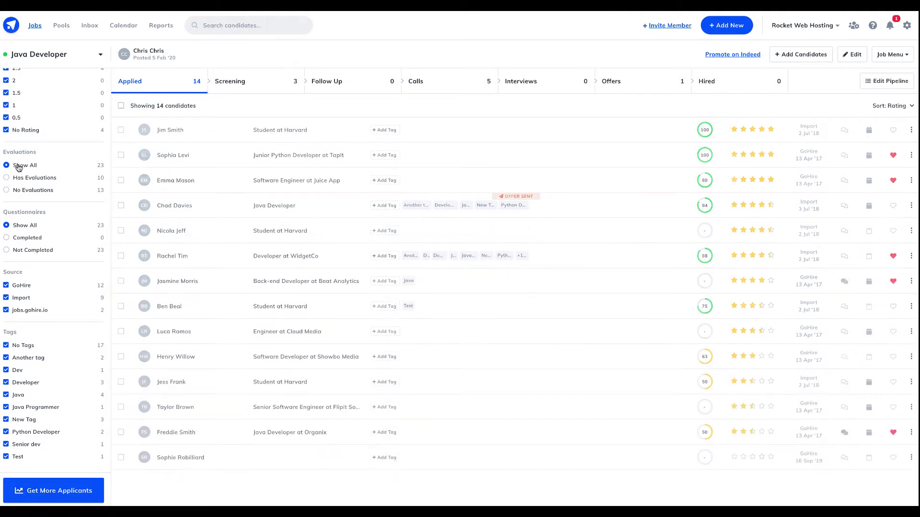
{"action": "left_click", "coordinate": [232, 87]}
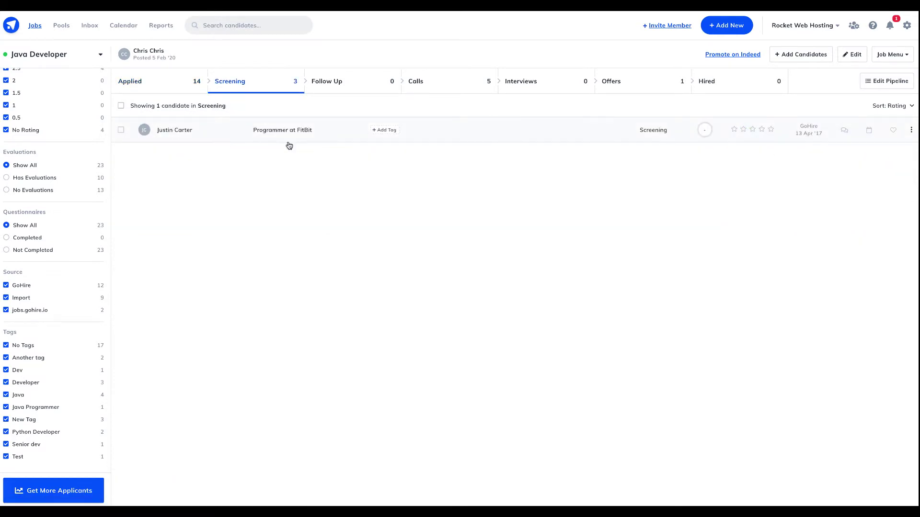
{"action": "left_click", "coordinate": [446, 86]}
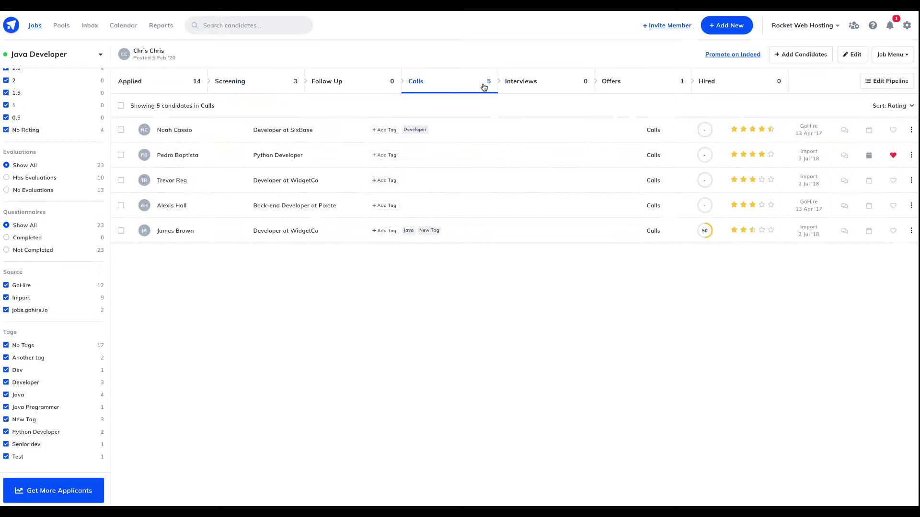
Step: Look at the Offers stage, the job list and the second candidate's actions menu
{"action": "left_click", "coordinate": [617, 84]}
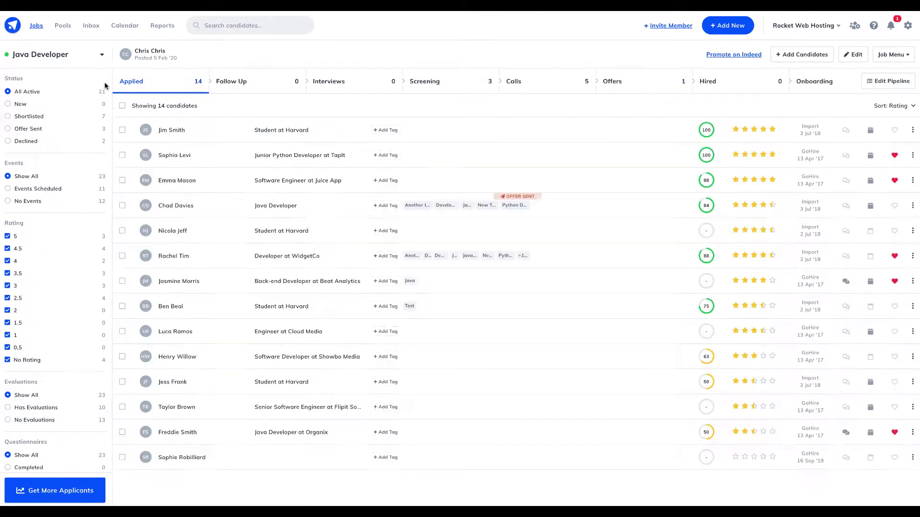
{"action": "left_click", "coordinate": [99, 56]}
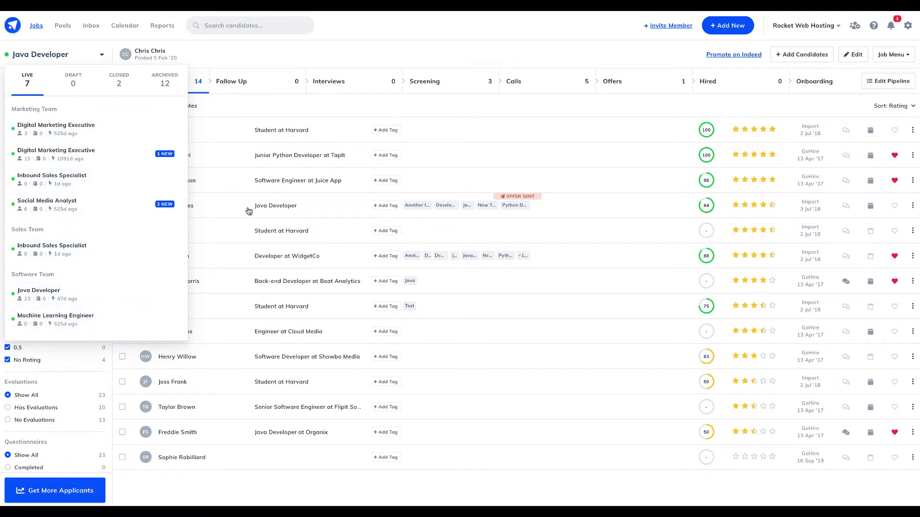
{"action": "left_click", "coordinate": [498, 111]}
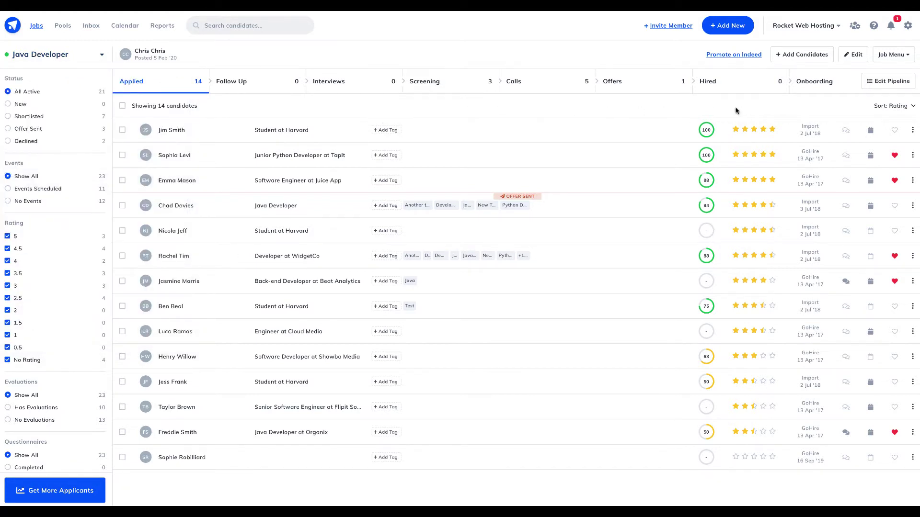
{"action": "left_click", "coordinate": [913, 156]}
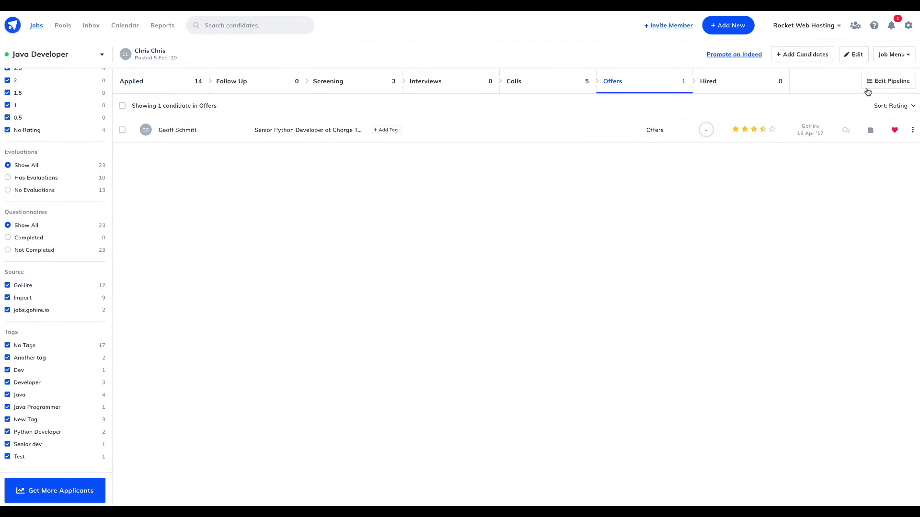
Step: In the pipeline editor, move Screening below Interviews and start naming a new Onboarding stage
{"action": "left_click", "coordinate": [877, 85]}
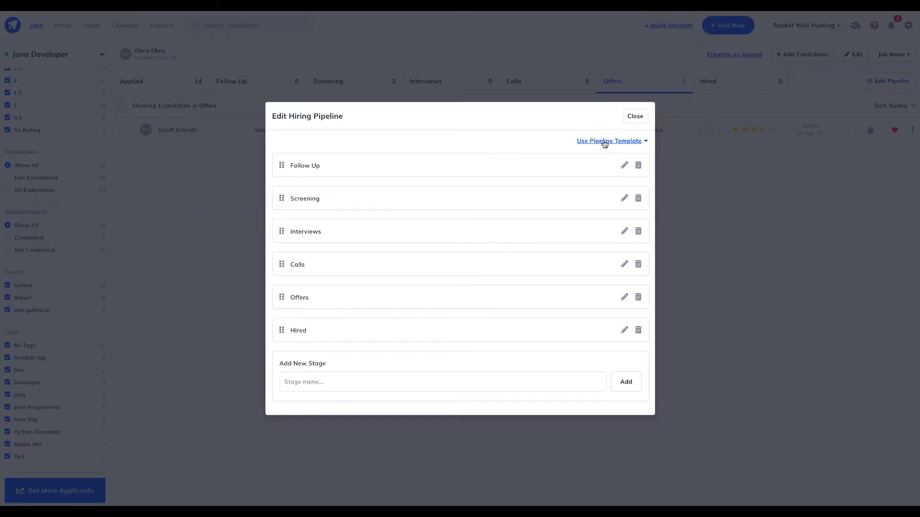
{"action": "left_click_drag", "start_coordinate": [282, 199], "coordinate": [282, 232]}
{"action": "left_click", "coordinate": [293, 377]}
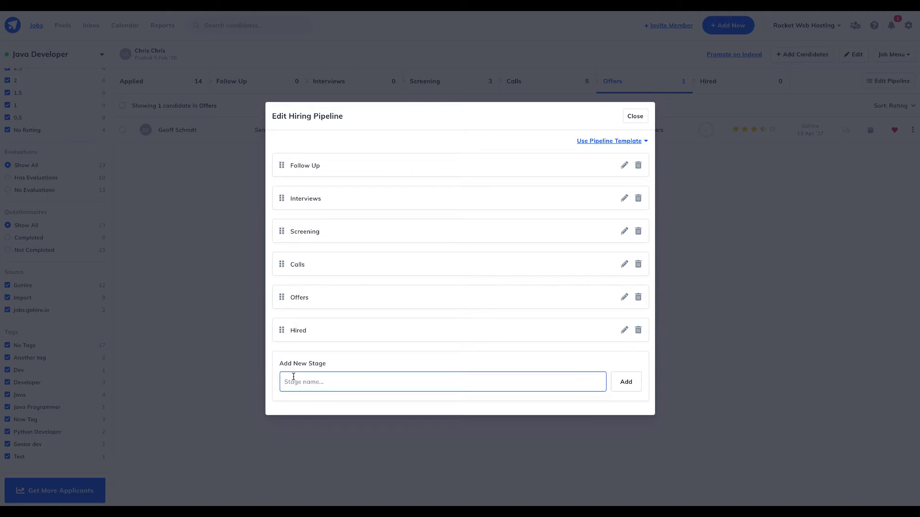
{"action": "type", "text": "Onboarding"}
Step: Add the Onboarding stage, close the editor, then select all five Calls candidates for a bulk action
{"action": "left_click", "coordinate": [625, 381]}
{"action": "left_click", "coordinate": [231, 101]}
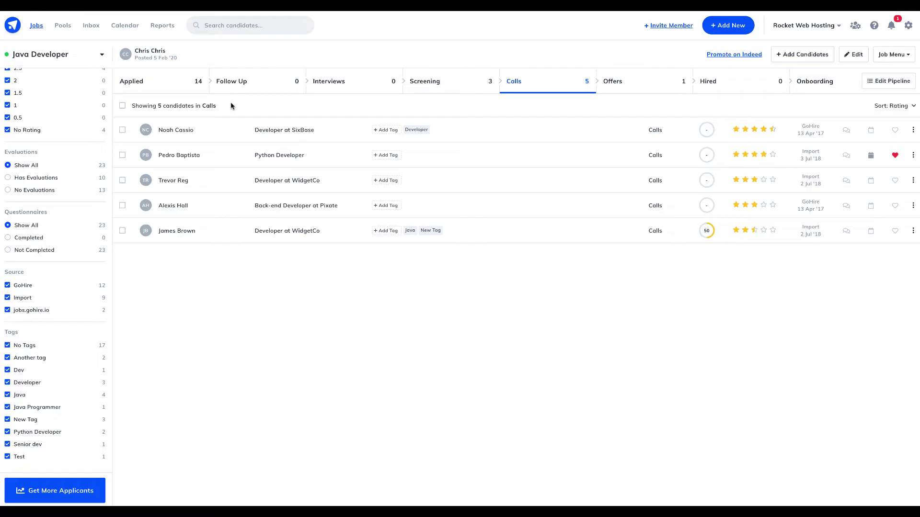
{"action": "left_click", "coordinate": [123, 106]}
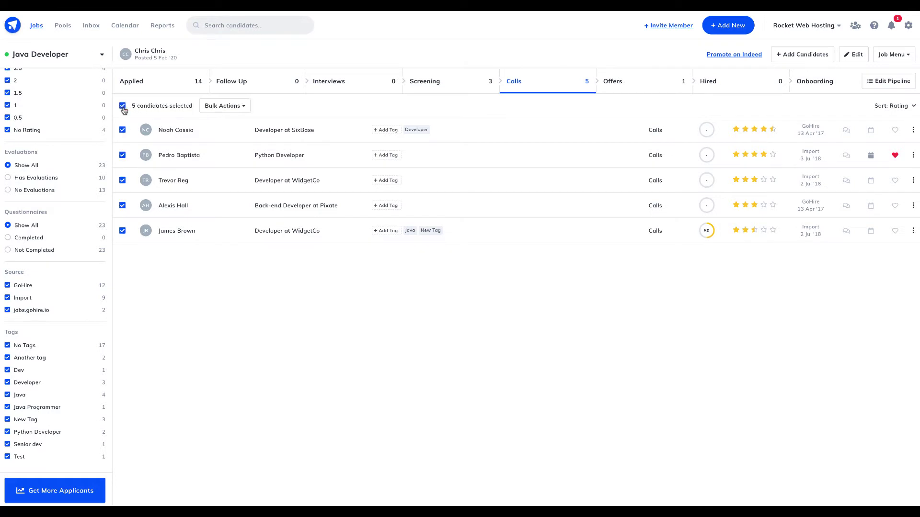
{"action": "left_click", "coordinate": [211, 111]}
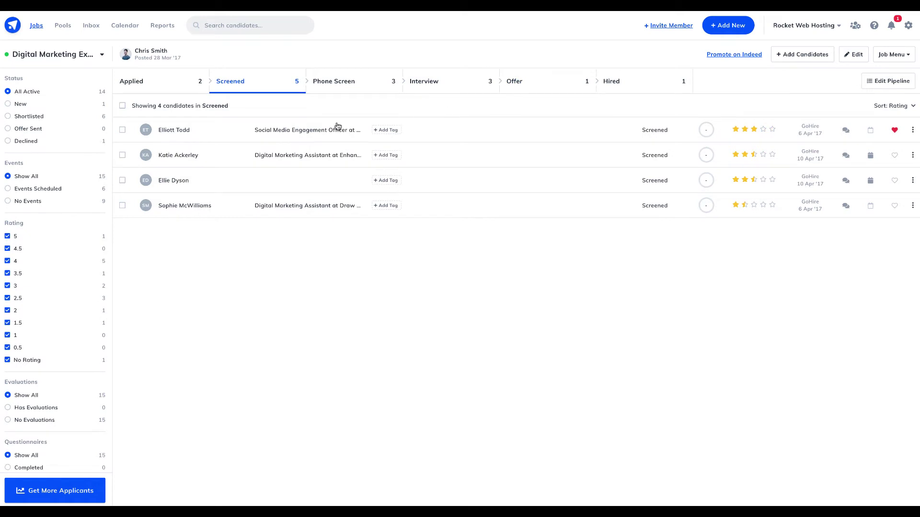
Step: Open the first screened candidate's profile, check its Emails tab, and close it
{"action": "left_click", "coordinate": [233, 132]}
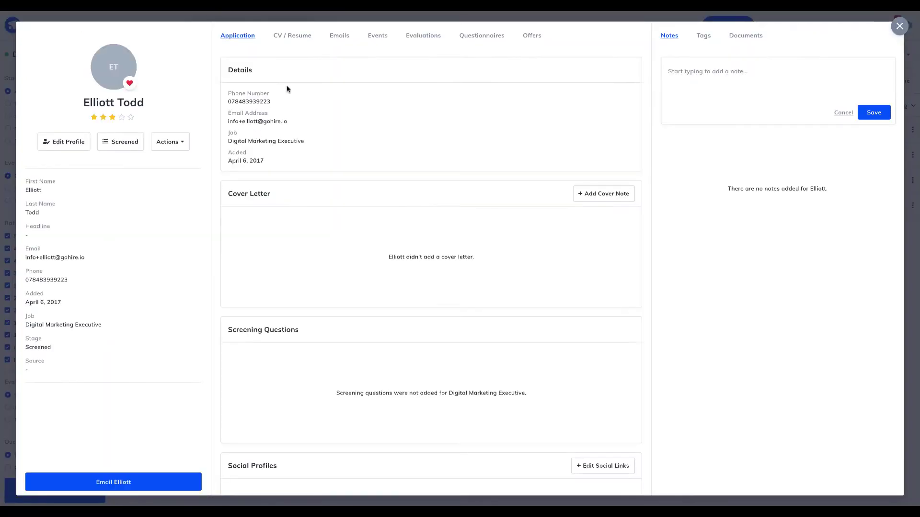
{"action": "left_click", "coordinate": [350, 44]}
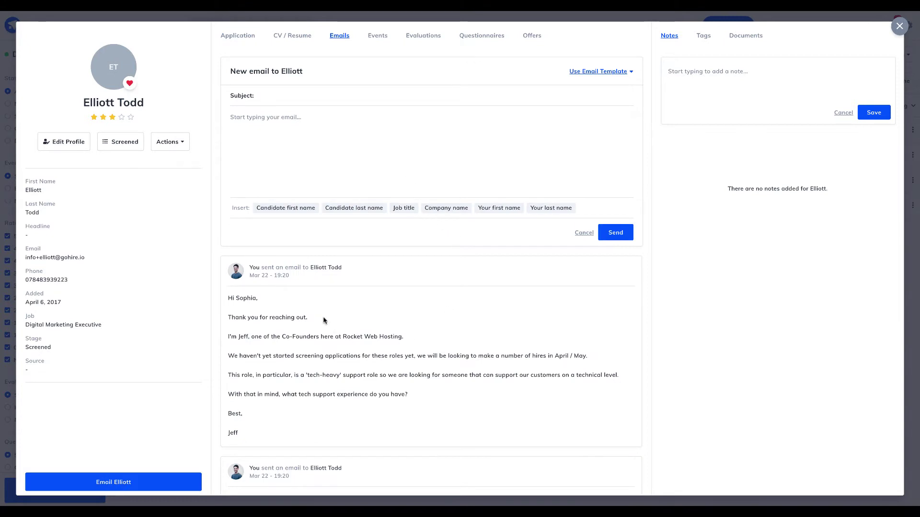
{"action": "left_click", "coordinate": [899, 27]}
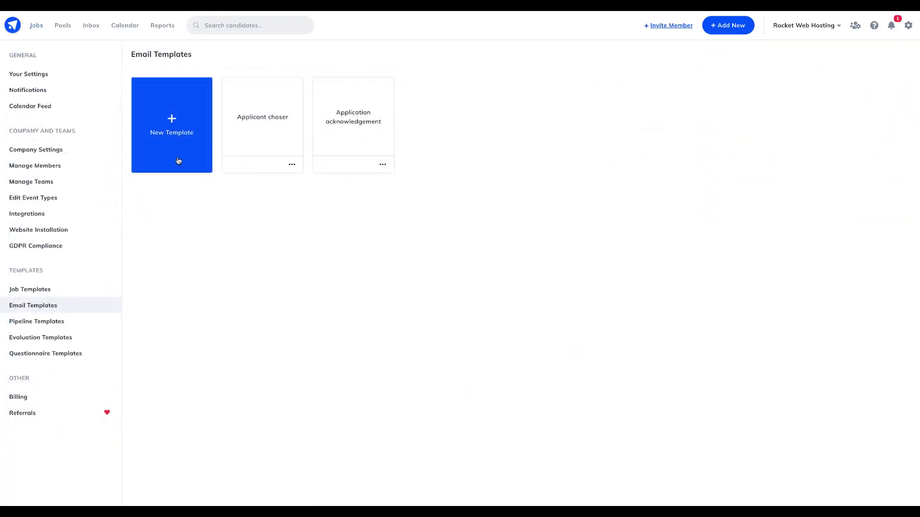
Step: Open and close the Applicant chaser template, discard a new email template, and check Insert Template choices
{"action": "left_click", "coordinate": [254, 132]}
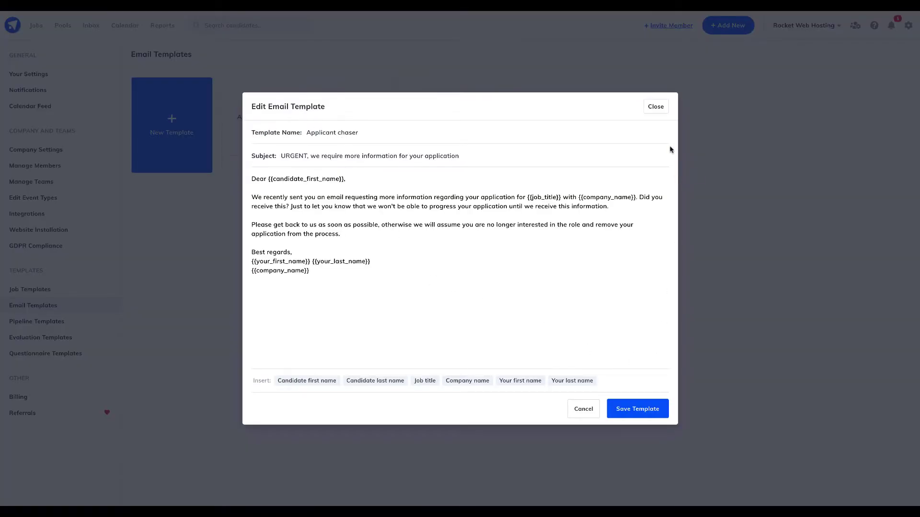
{"action": "left_click", "coordinate": [657, 108]}
{"action": "left_click", "coordinate": [195, 119]}
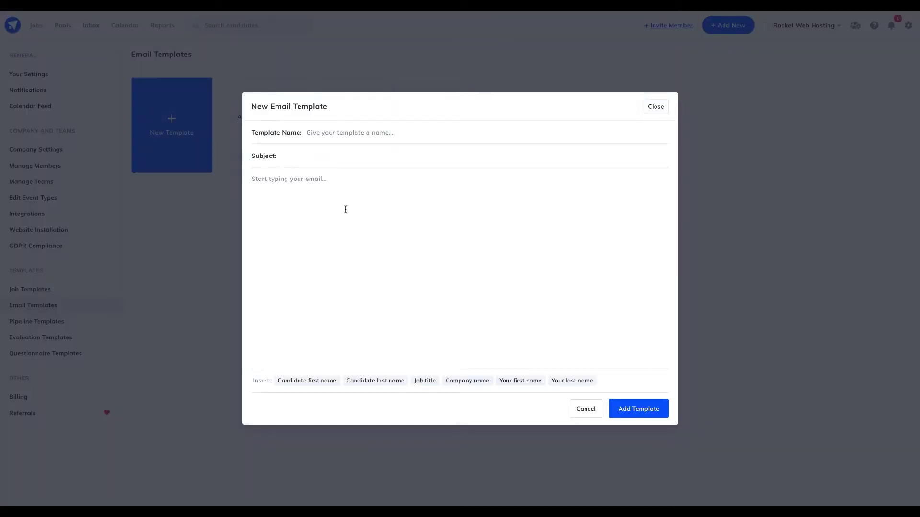
{"action": "left_click", "coordinate": [585, 415]}
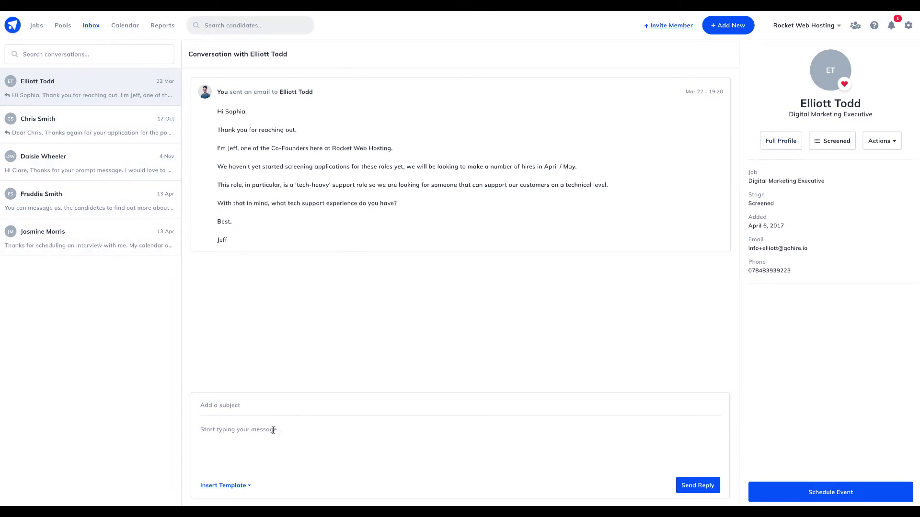
{"action": "left_click", "coordinate": [238, 487]}
{"action": "left_click", "coordinate": [494, 459]}
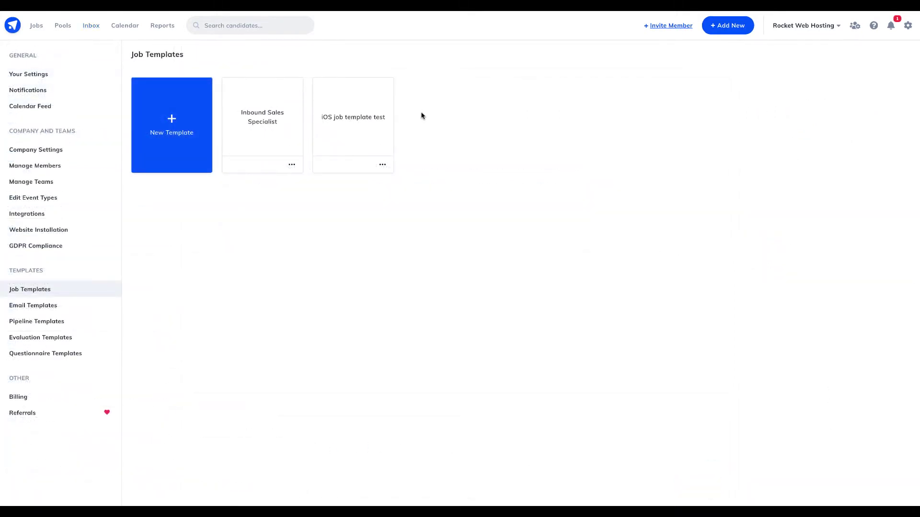
Step: In the Inbound Sales Specialist template, add an Open Text question 'What are your strengths?'
{"action": "left_click", "coordinate": [268, 118]}
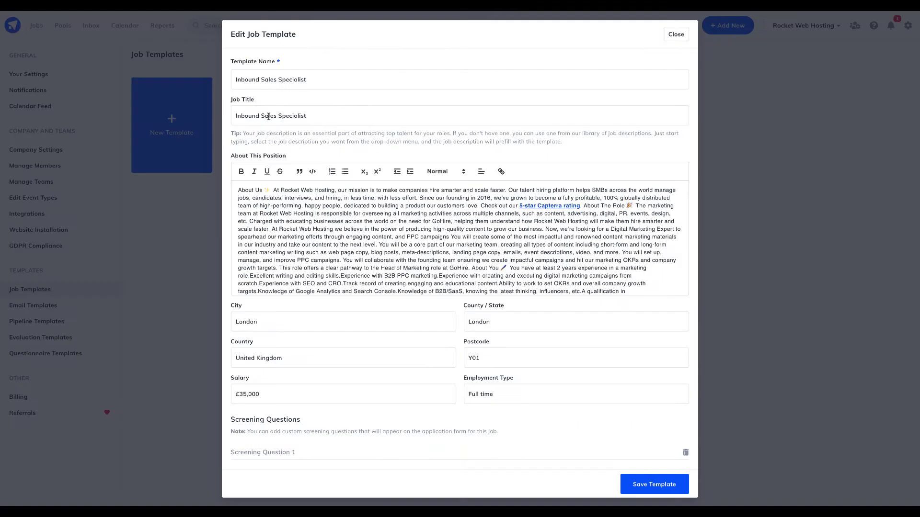
{"action": "scroll", "coordinate": [269, 118], "scroll_direction": "down", "scroll_amount": 5}
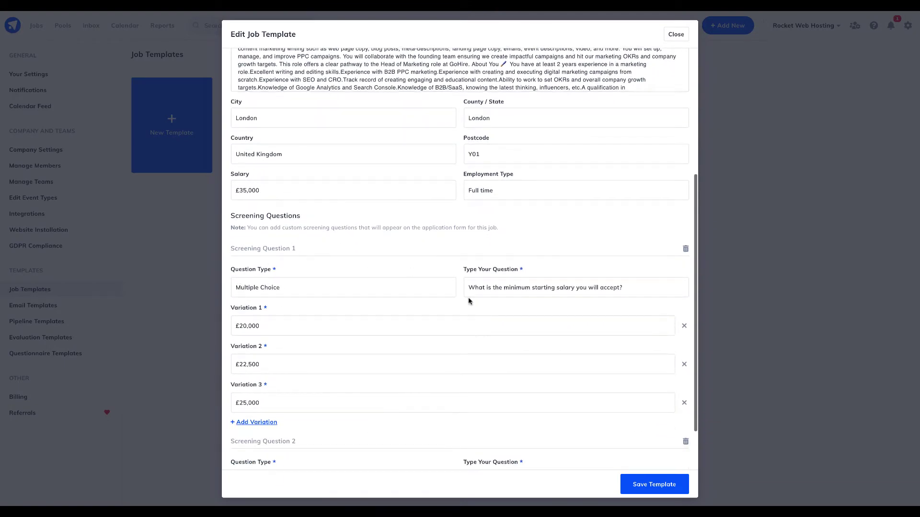
{"action": "scroll", "coordinate": [309, 409], "scroll_direction": "down", "scroll_amount": 1}
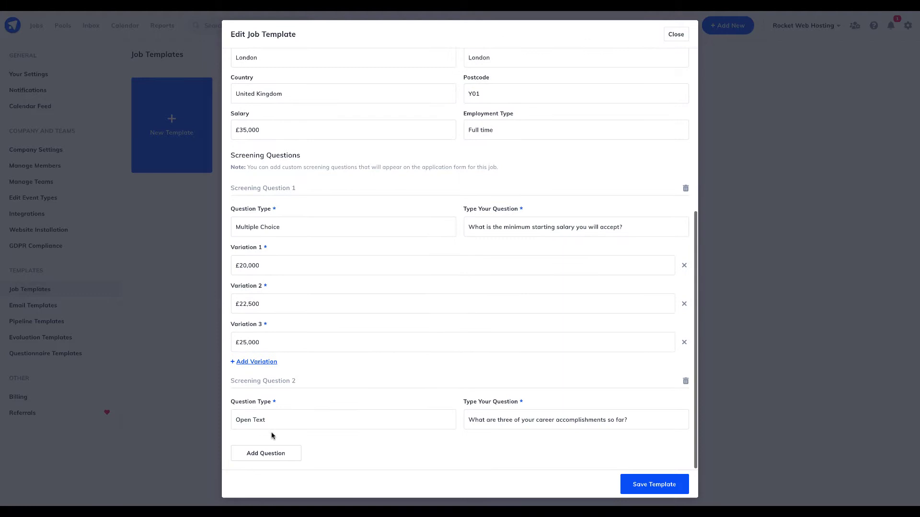
{"action": "left_click", "coordinate": [265, 453]}
{"action": "scroll", "coordinate": [279, 441], "scroll_direction": "down", "scroll_amount": 1}
{"action": "left_click", "coordinate": [280, 420]}
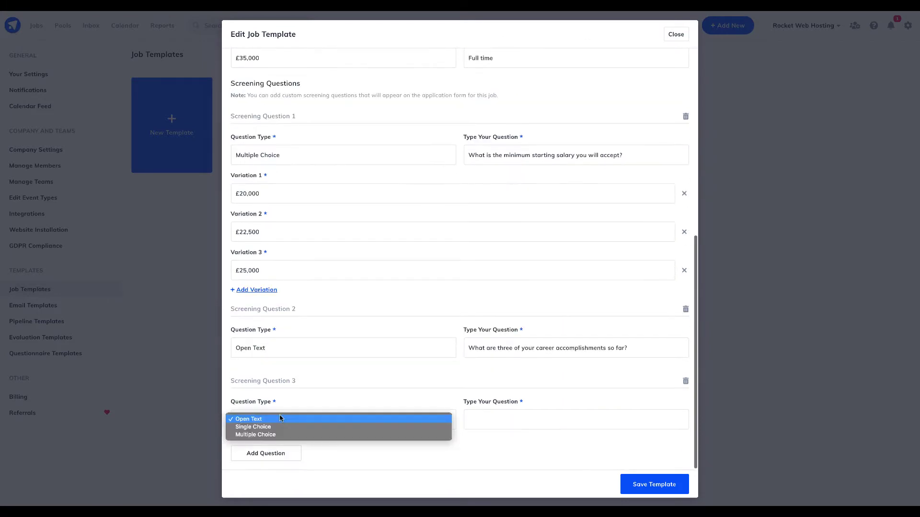
{"action": "left_click", "coordinate": [282, 420]}
{"action": "left_click", "coordinate": [485, 419]}
{"action": "type", "text": "What are your strengths?"}
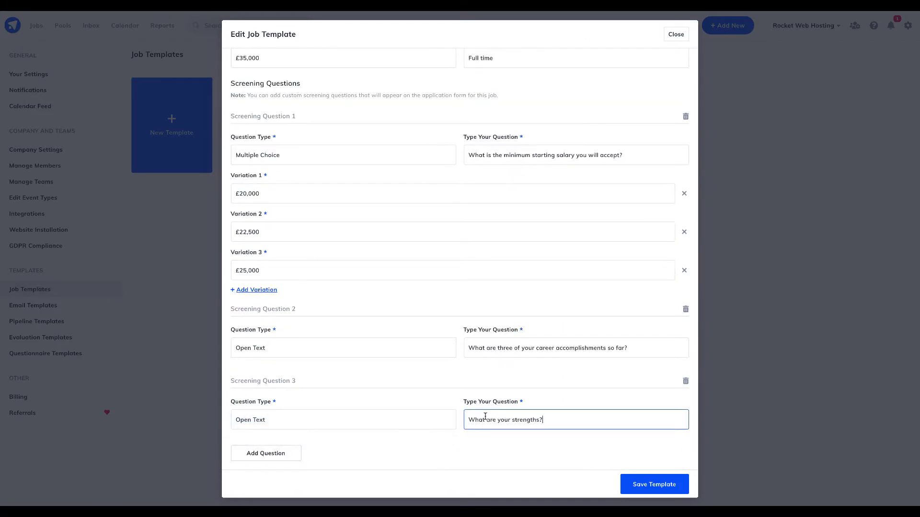
{"action": "left_click", "coordinate": [389, 452]}
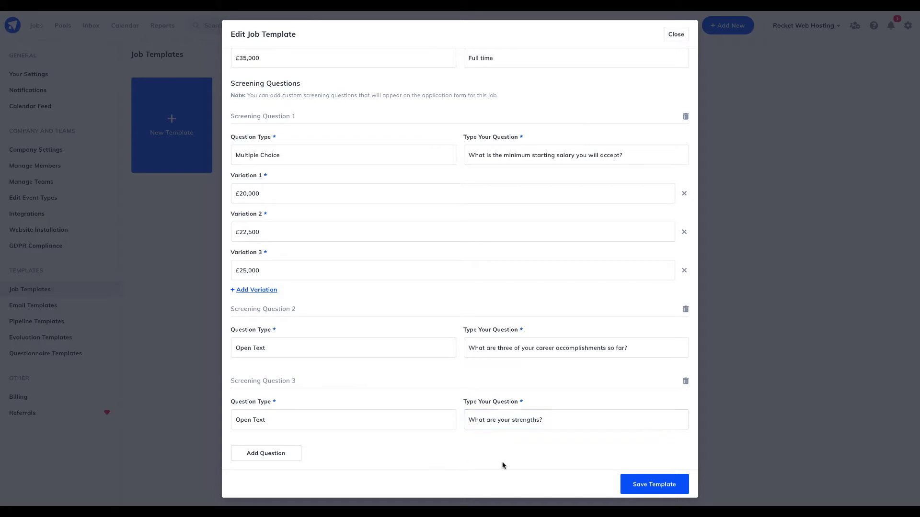
Step: Add Scale Rating question 'My willingness to travel for this job.' labelled Unlikely to Likely
{"action": "left_click", "coordinate": [636, 483]}
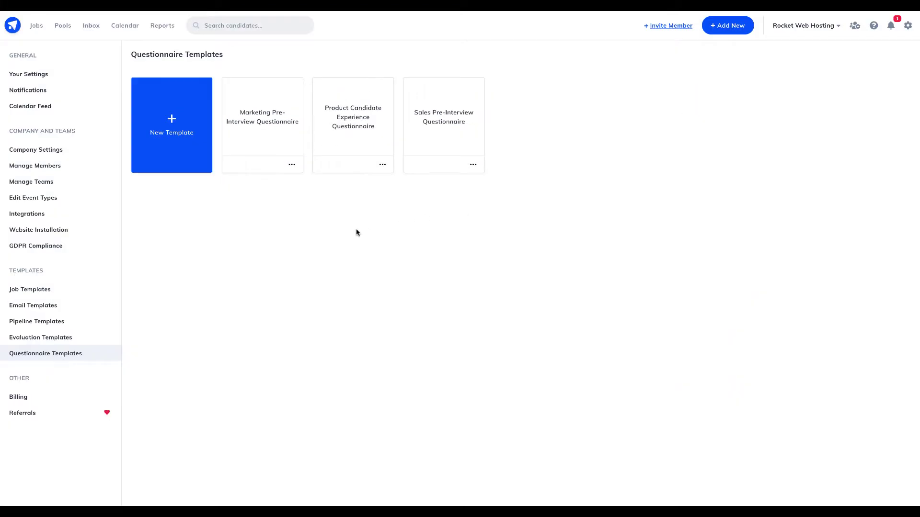
{"action": "left_click", "coordinate": [266, 144]}
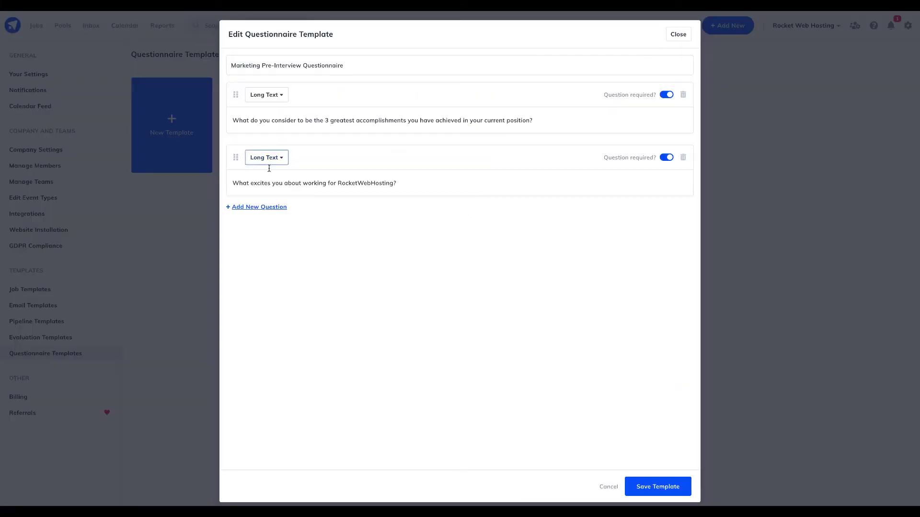
{"action": "left_click", "coordinate": [259, 207]}
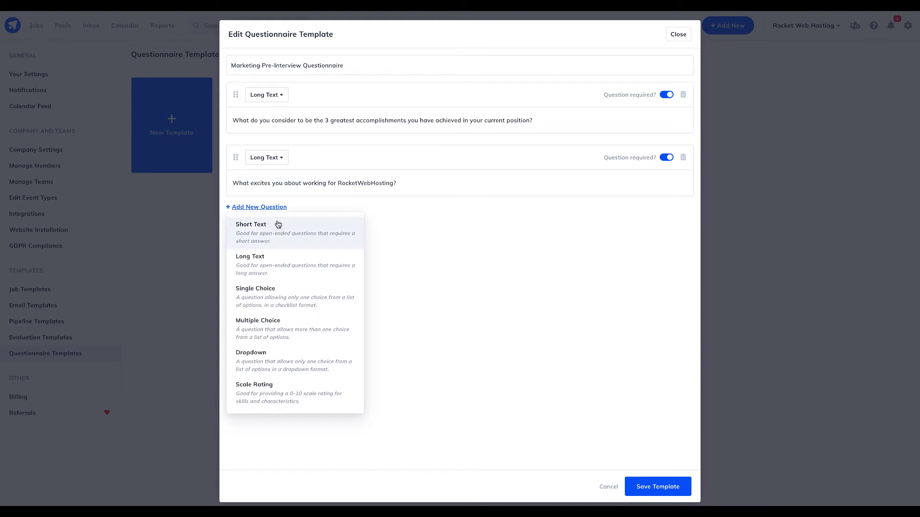
{"action": "left_click", "coordinate": [293, 401]}
{"action": "left_click", "coordinate": [310, 245]}
{"action": "type", "text": "My willingness to travel for this job."}
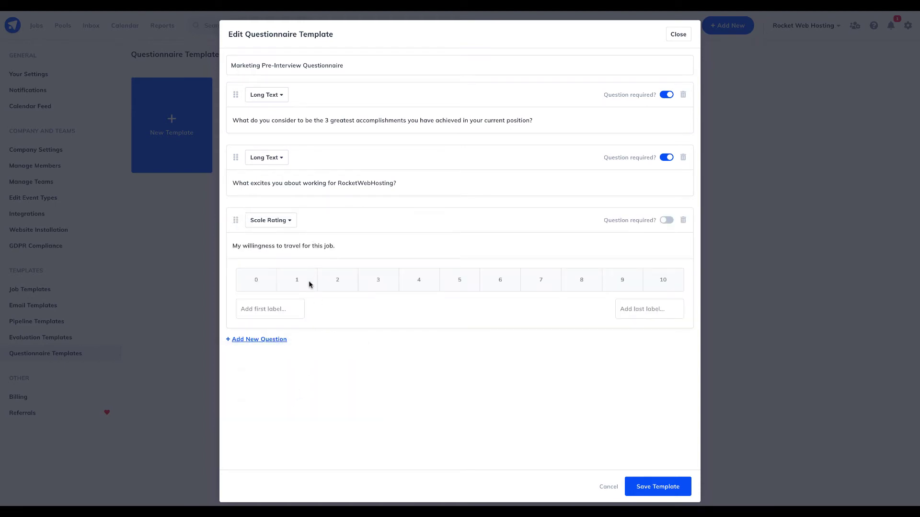
{"action": "left_click", "coordinate": [284, 314]}
{"action": "type", "text": "Un"}
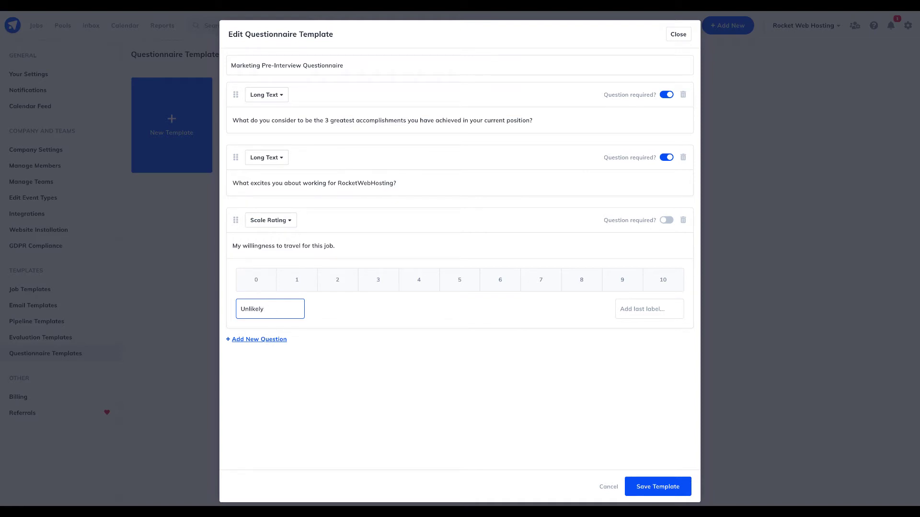
{"action": "type", "text": "likely"}
{"action": "left_click", "coordinate": [627, 303]}
{"action": "type", "text": "L"}
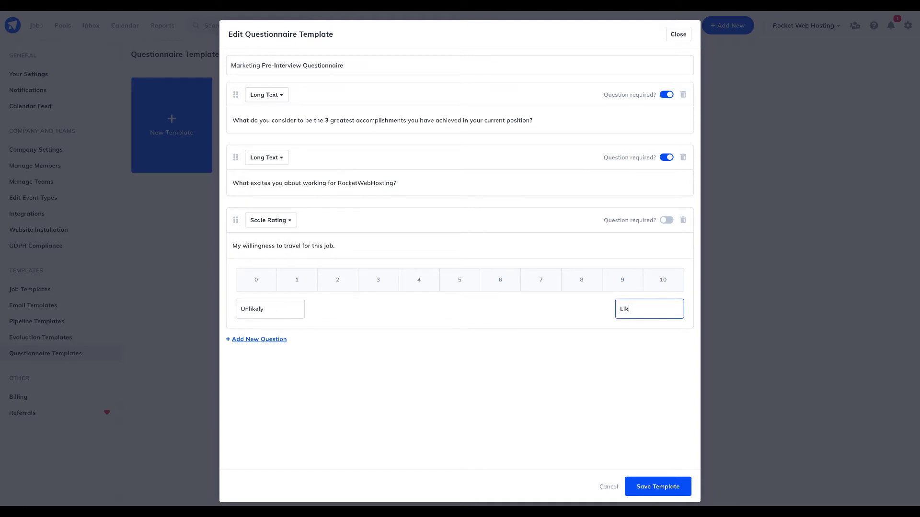
Step: Save the questionnaire template and view the candidate's questionnaires
{"action": "left_click", "coordinate": [655, 487]}
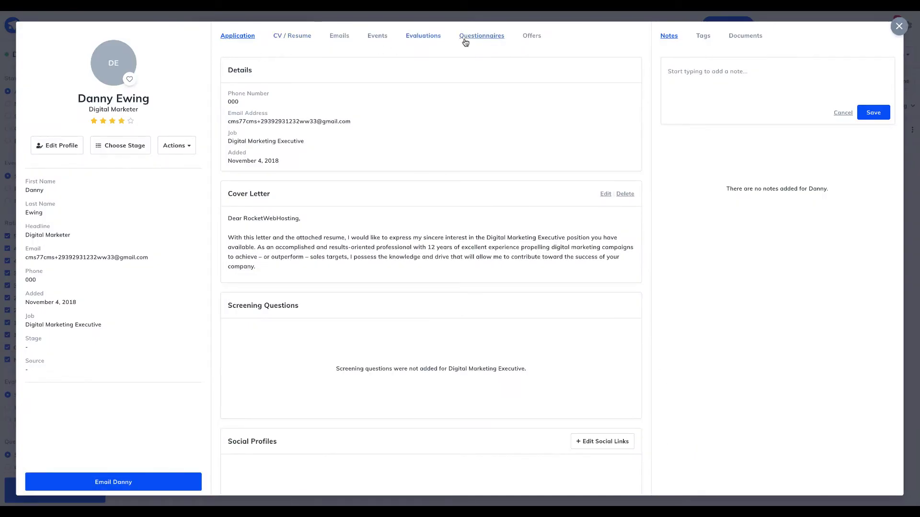
{"action": "left_click", "coordinate": [472, 41]}
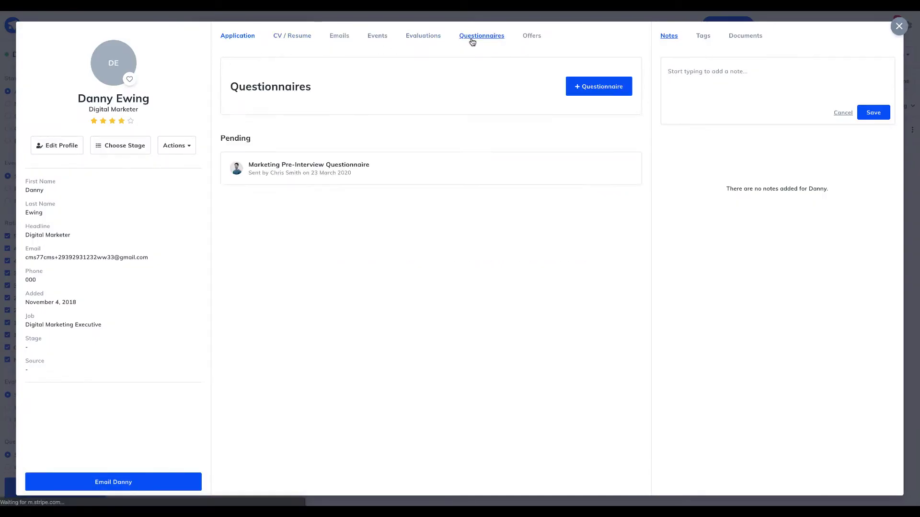
{"action": "left_click", "coordinate": [594, 97]}
Step: Start a new Call event with the candidate dated 27 March 2020
{"action": "left_click", "coordinate": [381, 36]}
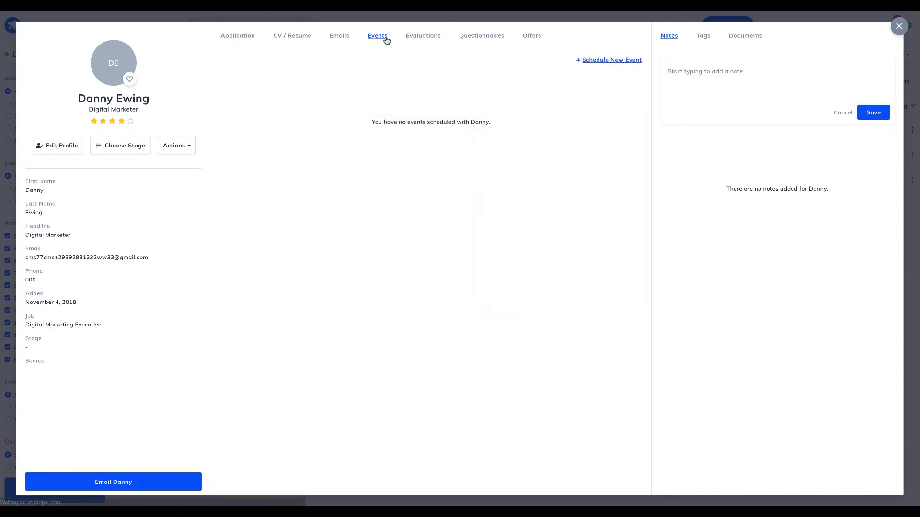
{"action": "left_click", "coordinate": [595, 62]}
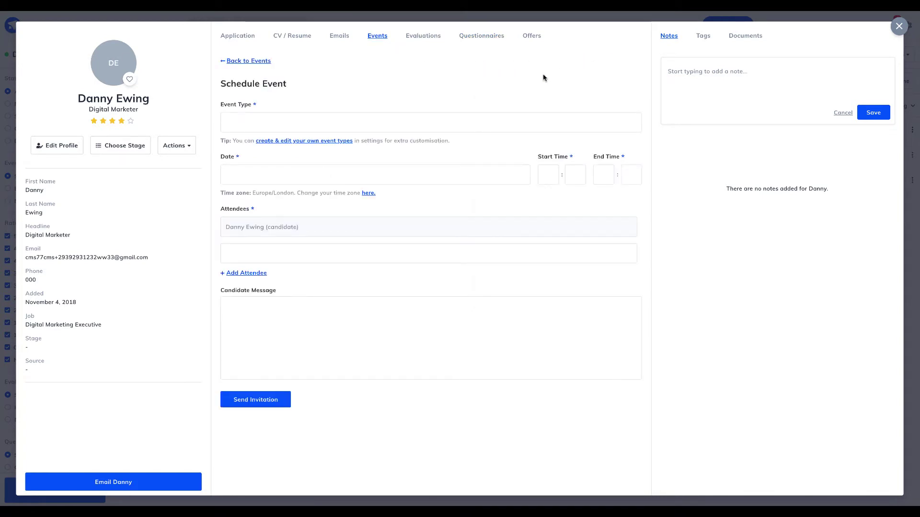
{"action": "left_click", "coordinate": [370, 116]}
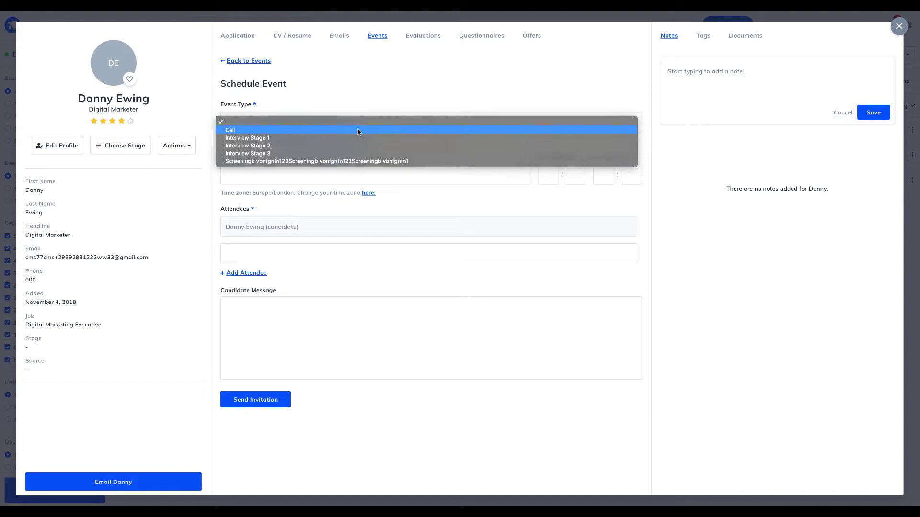
{"action": "left_click", "coordinate": [358, 131]}
{"action": "left_click", "coordinate": [352, 175]}
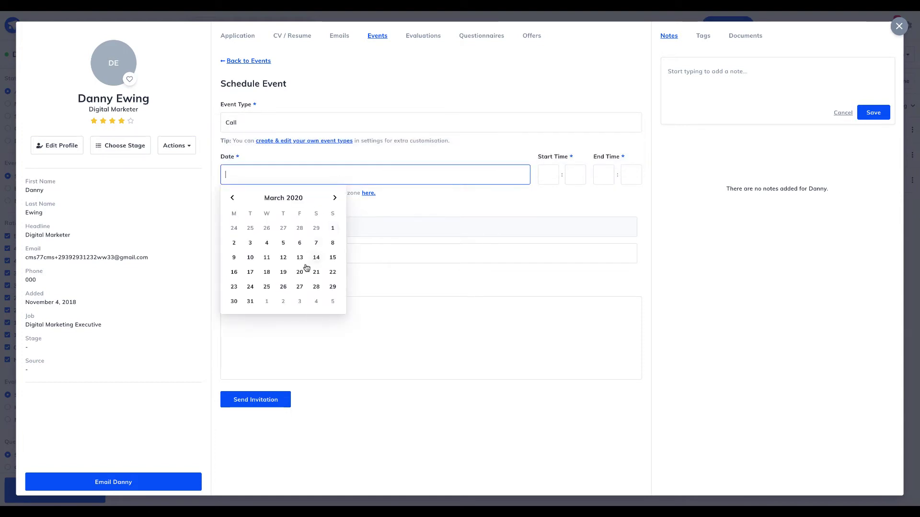
{"action": "left_click", "coordinate": [301, 286]}
Step: Set the call to run from 09:10 to 10:00
{"action": "left_click", "coordinate": [551, 175]}
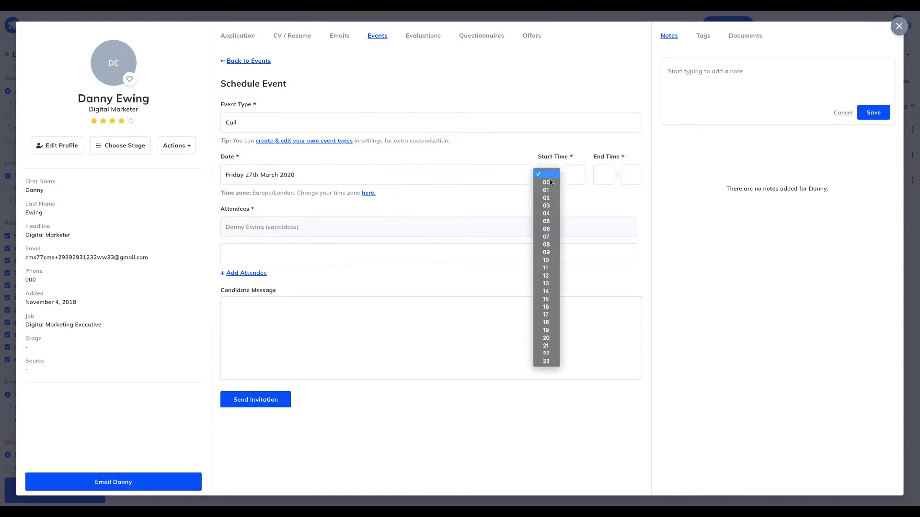
{"action": "left_click", "coordinate": [577, 178]}
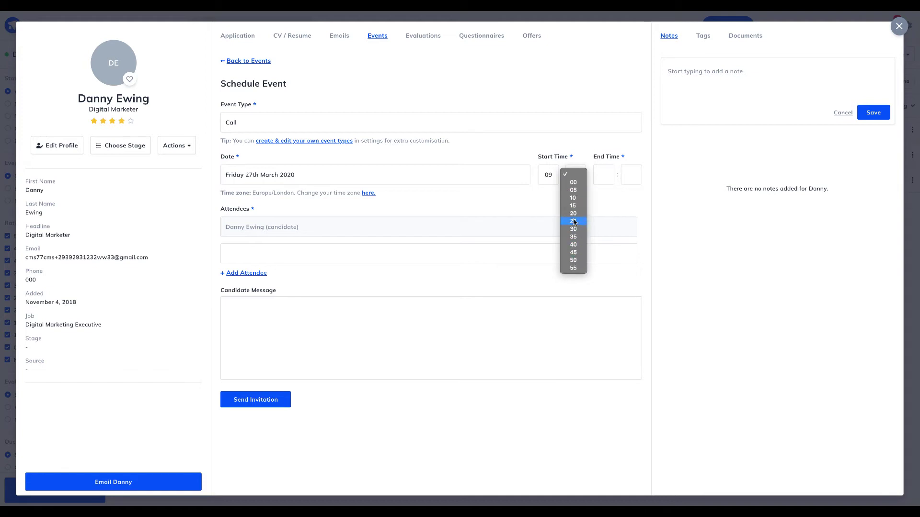
{"action": "left_click", "coordinate": [603, 179]}
{"action": "left_click", "coordinate": [602, 180]}
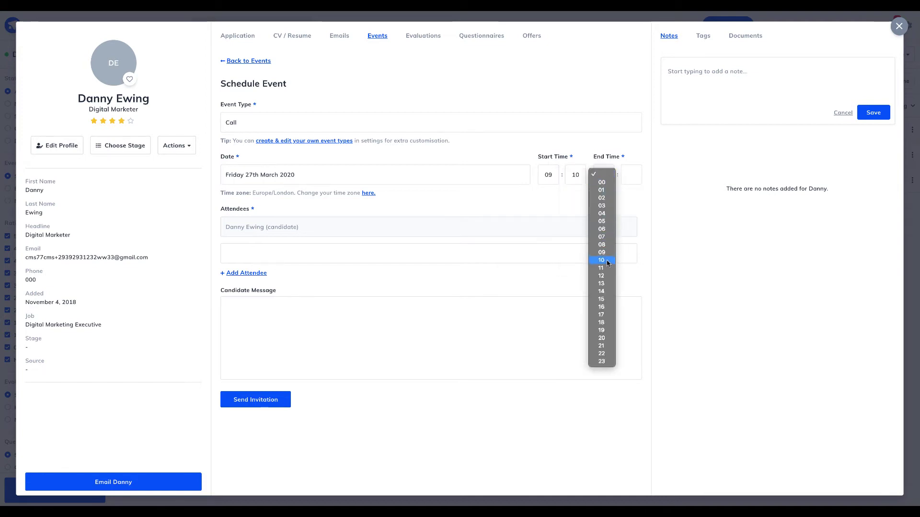
{"action": "left_click", "coordinate": [611, 261]}
{"action": "left_click", "coordinate": [631, 175]}
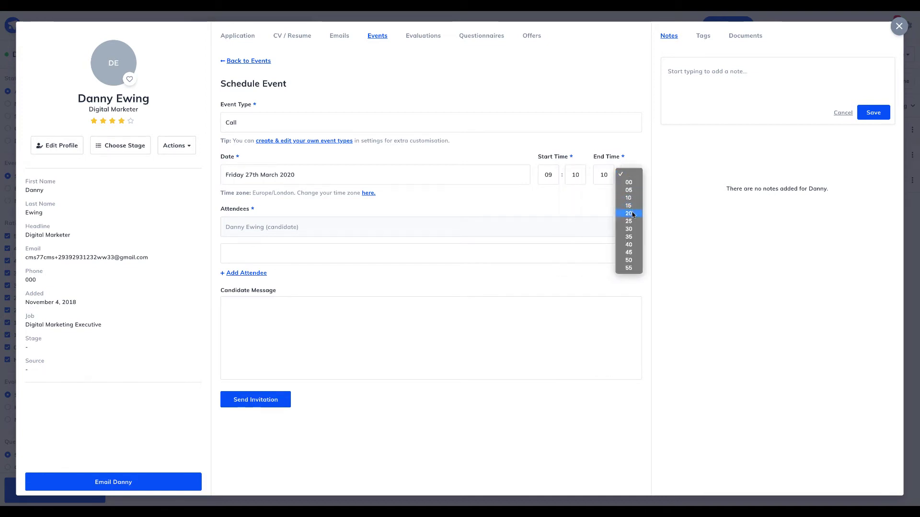
{"action": "left_click", "coordinate": [630, 183]}
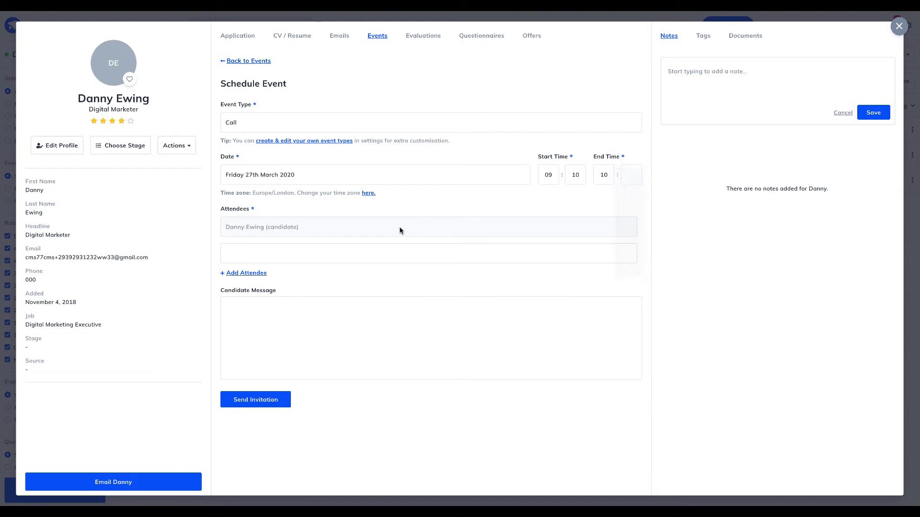
Step: Invite one team member to the call and remove the empty extra attendee slot
{"action": "left_click", "coordinate": [254, 274]}
{"action": "left_click", "coordinate": [548, 252]}
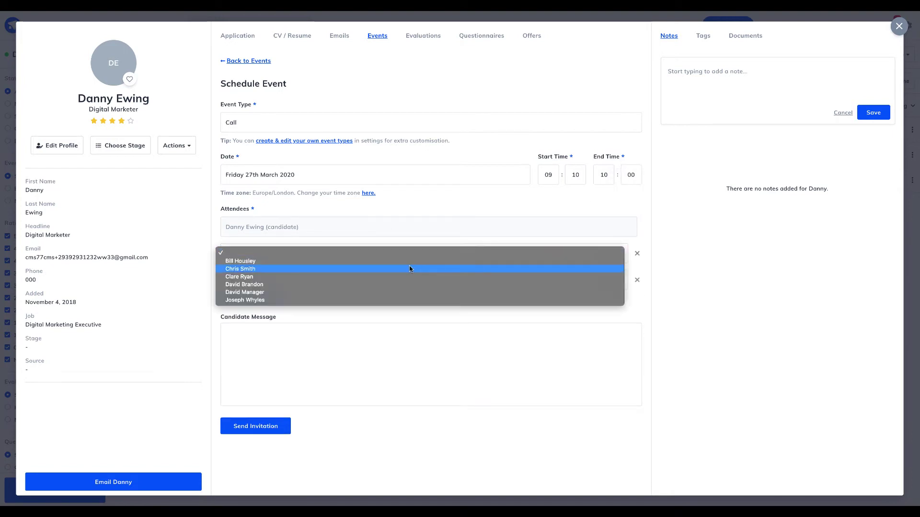
{"action": "left_click", "coordinate": [432, 261]}
{"action": "left_click", "coordinate": [637, 280]}
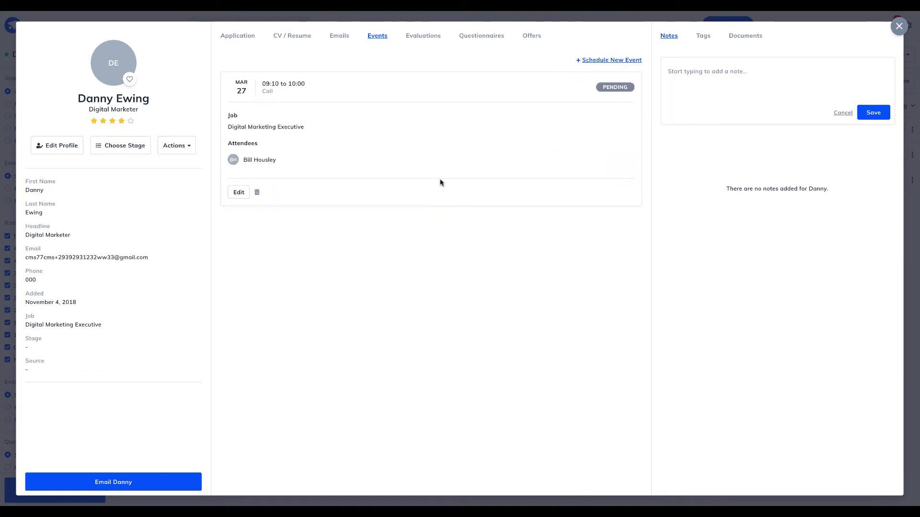
Step: Open the 27 March call from the calendar, then select the calendar feed URL in settings
{"action": "key", "text": "Escape"}
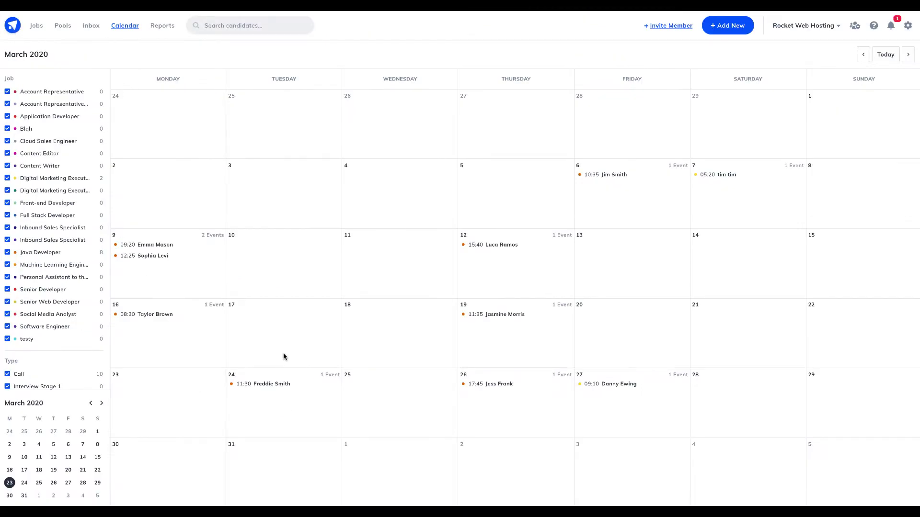
{"action": "left_click", "coordinate": [607, 384]}
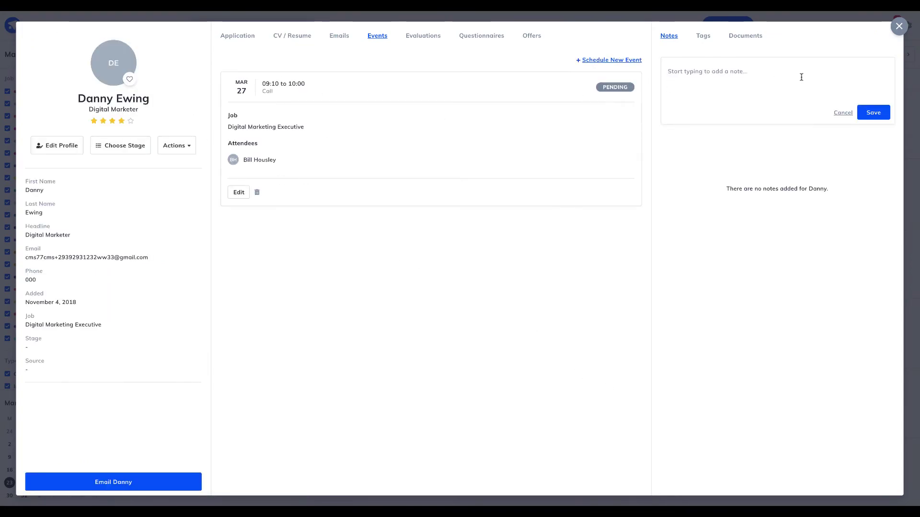
{"action": "left_click", "coordinate": [899, 26]}
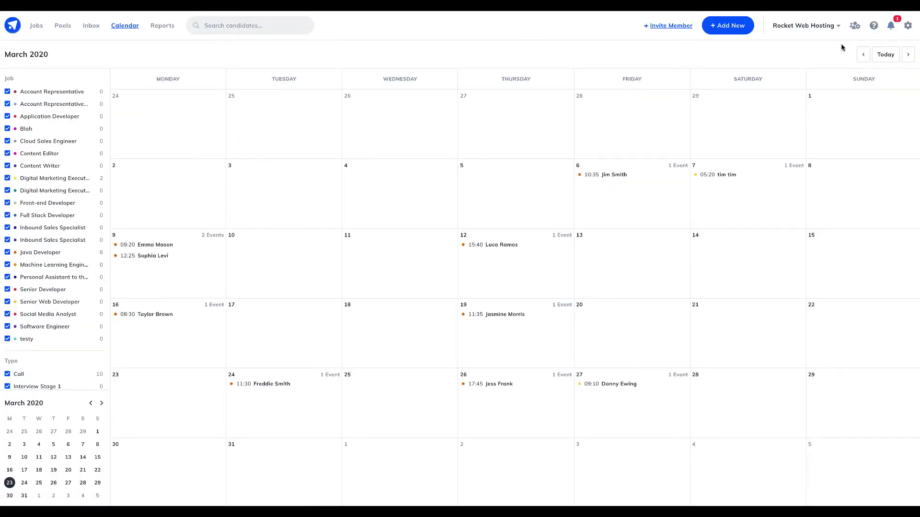
{"action": "left_click", "coordinate": [908, 25]}
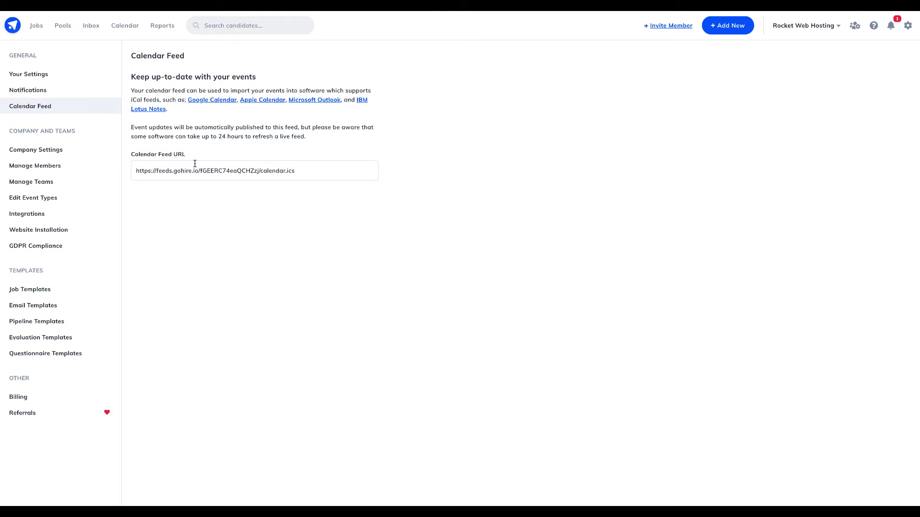
{"action": "left_click_drag", "start_coordinate": [295, 171], "coordinate": [135, 170]}
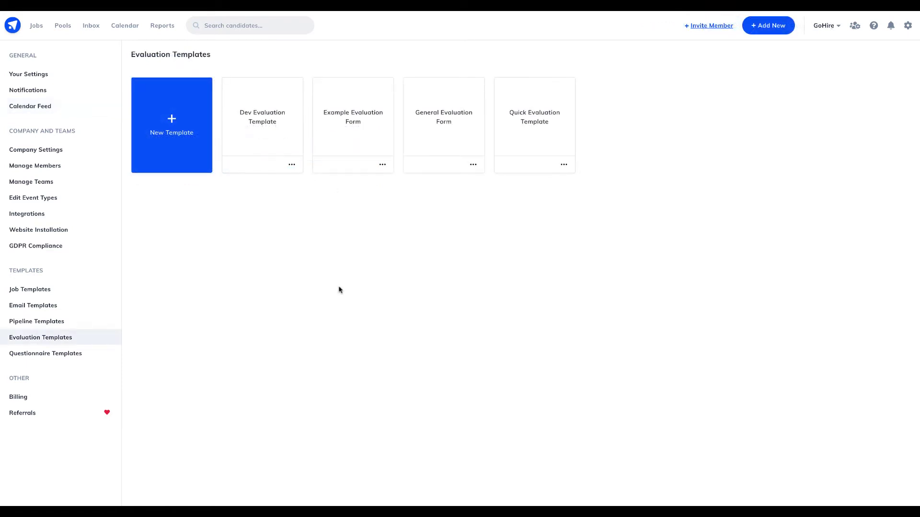
Step: Open the General Evaluation Form template and add a new single-choice question
{"action": "left_click", "coordinate": [427, 141]}
{"action": "scroll", "coordinate": [372, 223], "scroll_direction": "down", "scroll_amount": 8}
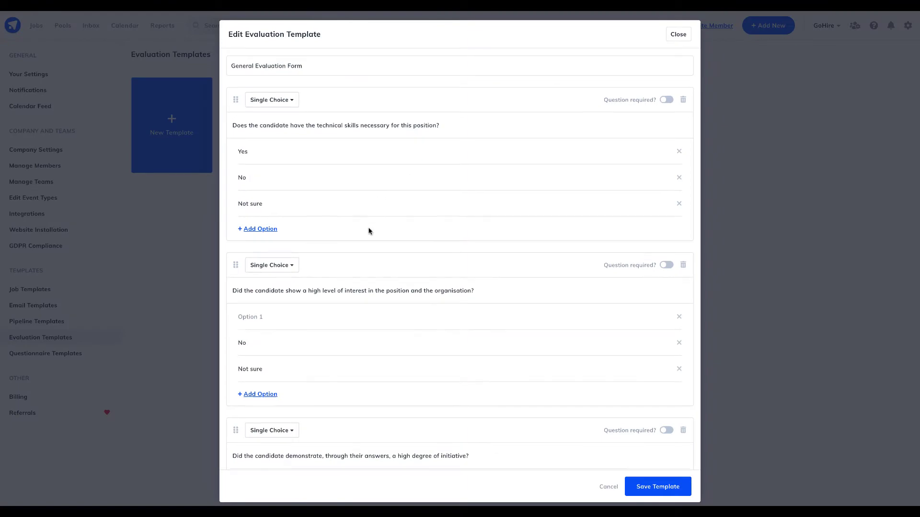
{"action": "scroll", "coordinate": [369, 232], "scroll_direction": "down", "scroll_amount": 14}
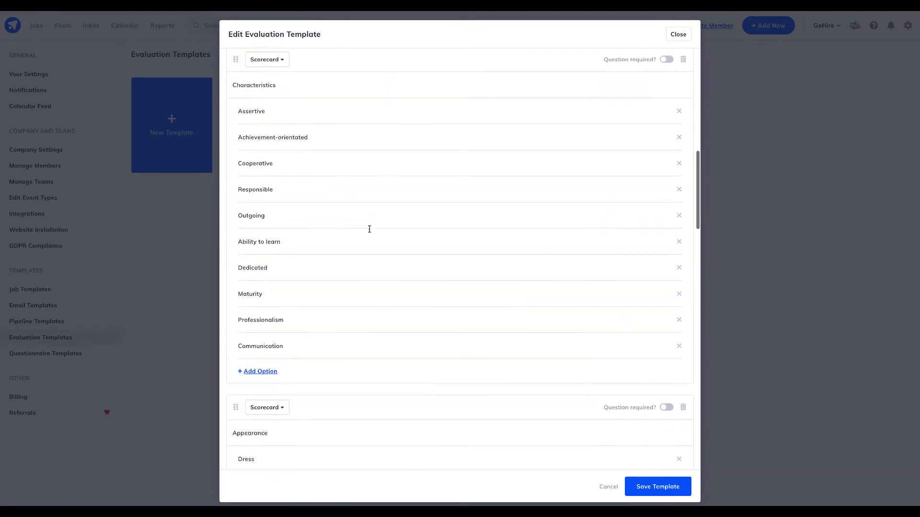
{"action": "scroll", "coordinate": [369, 232], "scroll_direction": "down", "scroll_amount": 15}
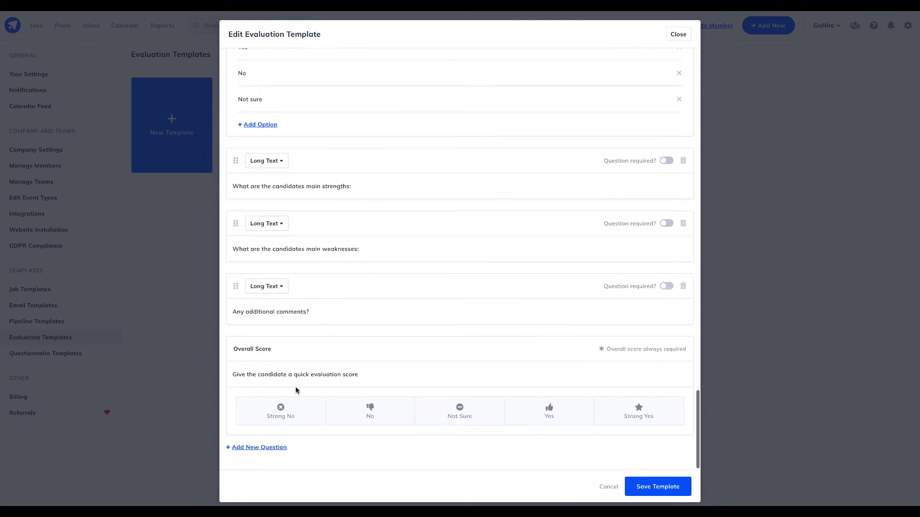
{"action": "left_click", "coordinate": [271, 447]}
{"action": "scroll", "coordinate": [269, 439], "scroll_direction": "down", "scroll_amount": 4}
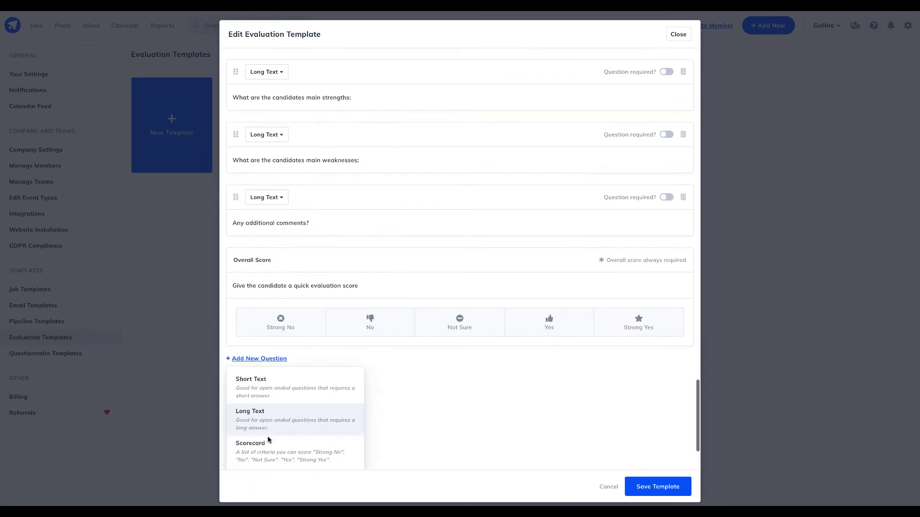
{"action": "left_click", "coordinate": [283, 390]}
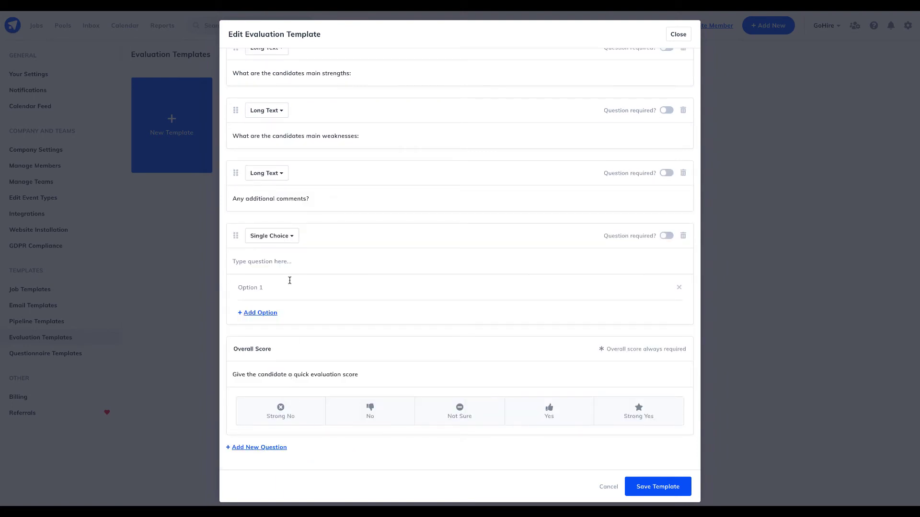
Step: Enter the educational qualifications question text with Yes and No answer options
{"action": "type", "text": "Does the candidate have the appropriate educational qualifications or training for this position?"}
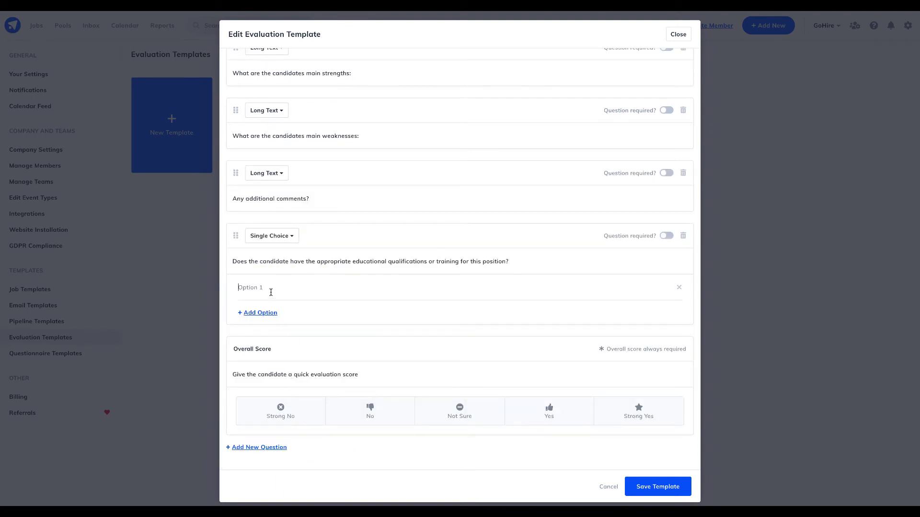
{"action": "left_click", "coordinate": [271, 292]}
{"action": "type", "text": "Yes"}
{"action": "left_click", "coordinate": [263, 314]}
{"action": "type", "text": "N"}
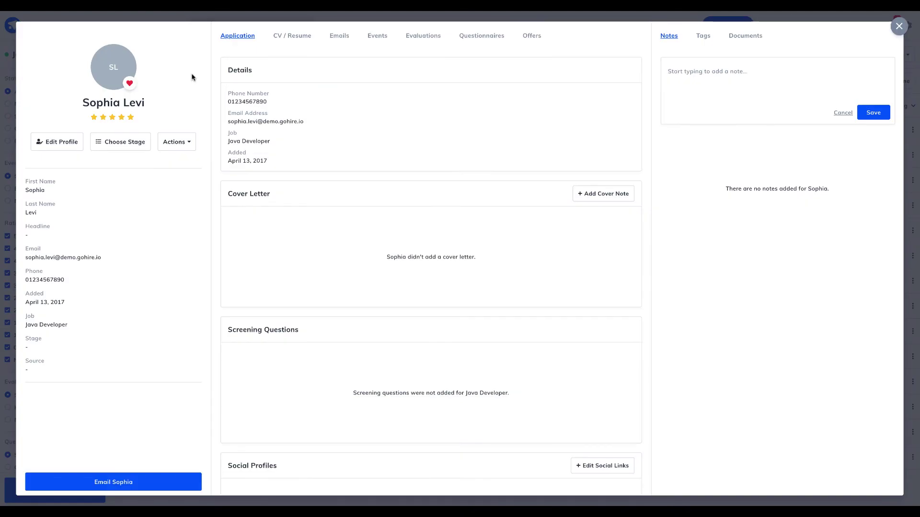
Step: On the candidate's Evaluations tab, cancel an evaluation request, then view the completed evaluation's scores
{"action": "left_click", "coordinate": [416, 45]}
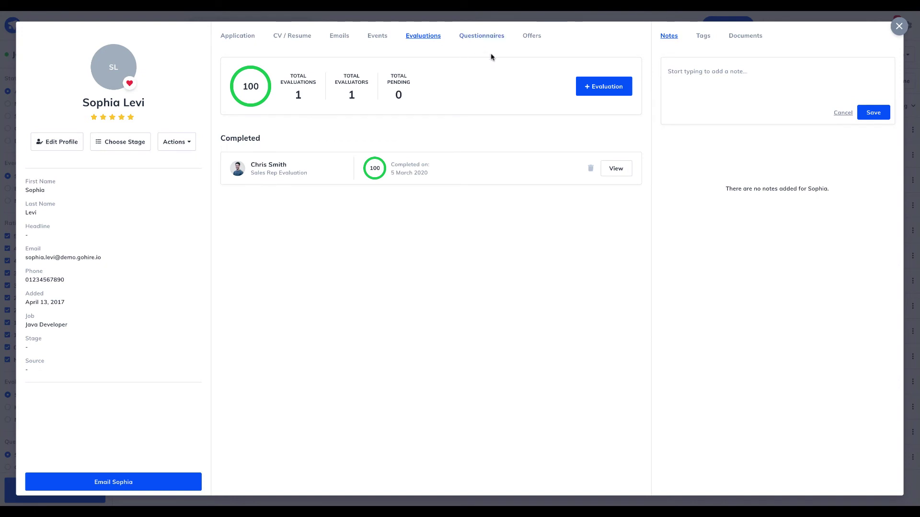
{"action": "left_click", "coordinate": [582, 86]}
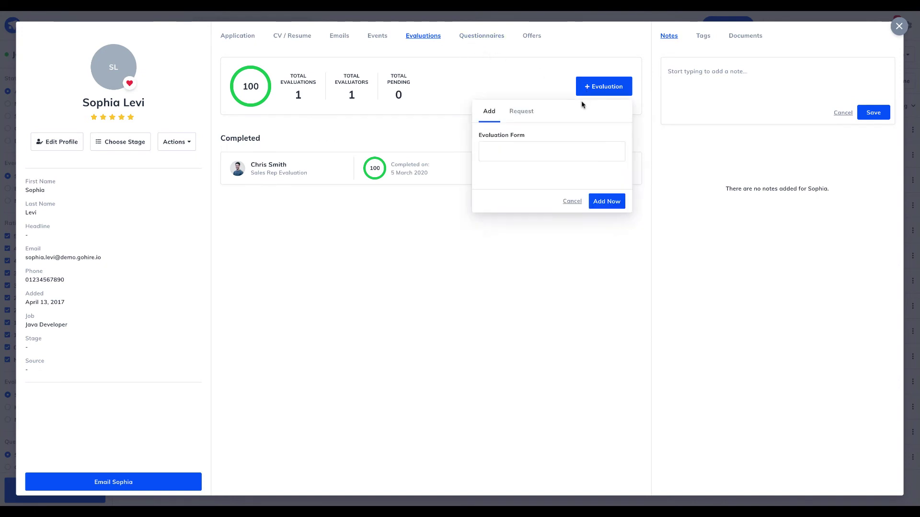
{"action": "left_click", "coordinate": [520, 113]}
{"action": "left_click", "coordinate": [538, 187]}
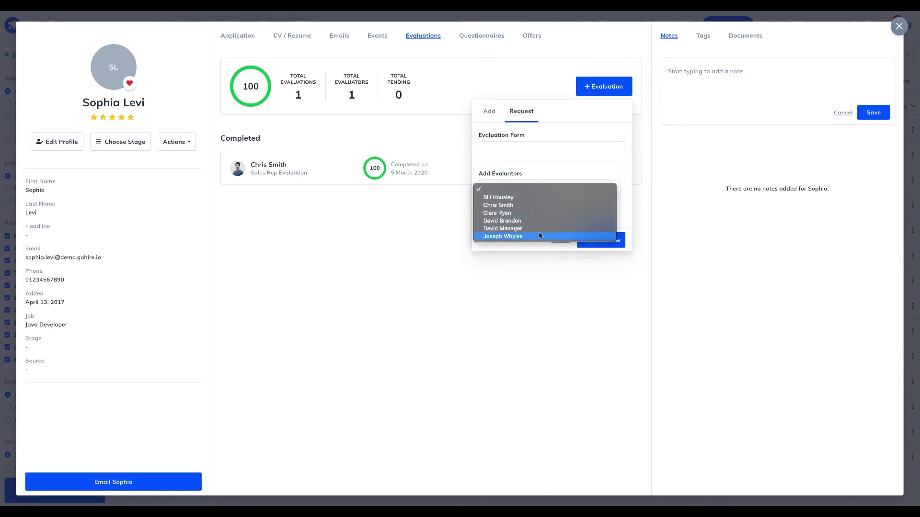
{"action": "left_click", "coordinate": [624, 197]}
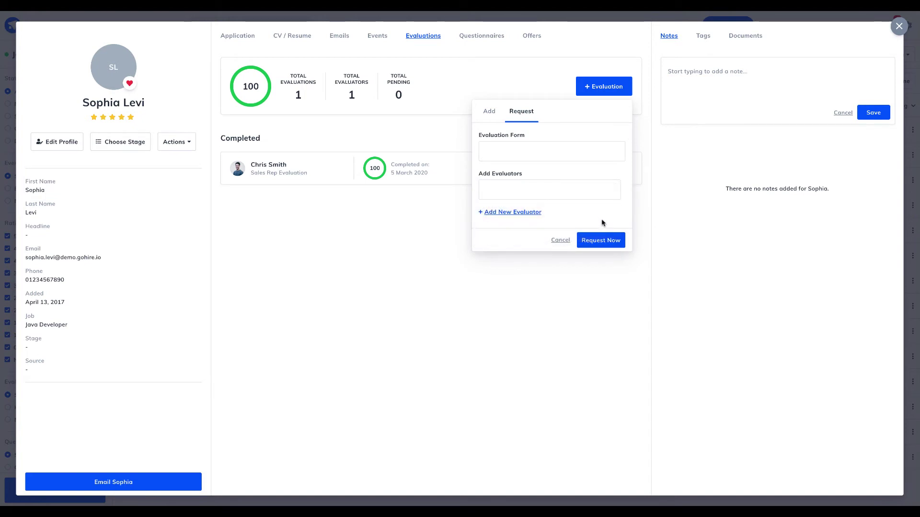
{"action": "left_click", "coordinate": [560, 241]}
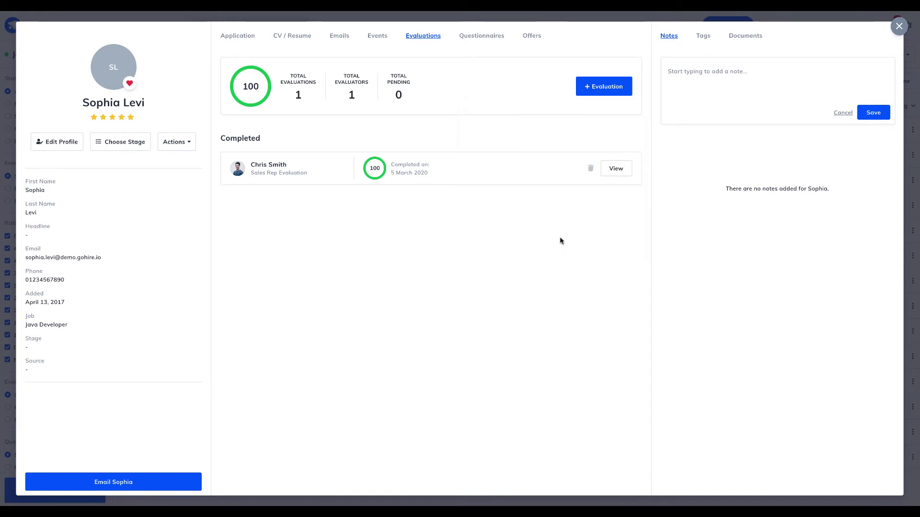
{"action": "left_click", "coordinate": [603, 175]}
{"action": "scroll", "coordinate": [594, 178], "scroll_direction": "down", "scroll_amount": 3}
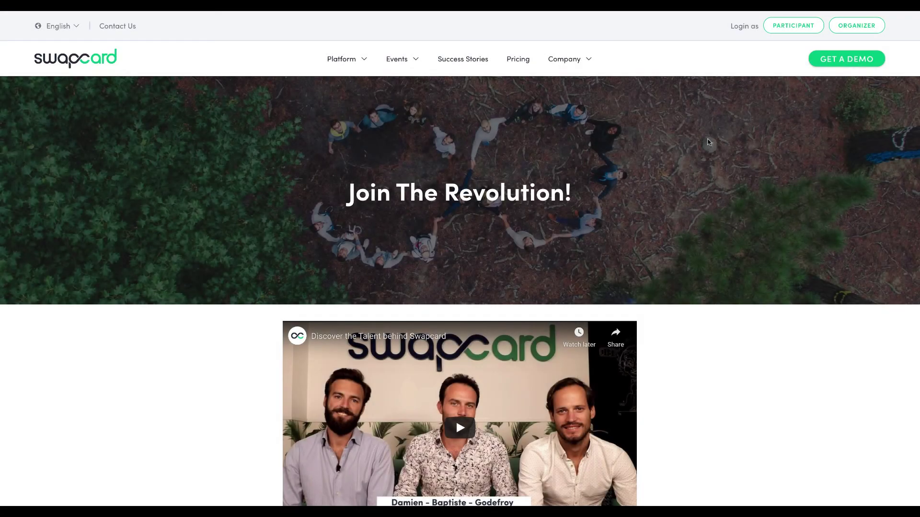
Step: Open the German Sales Development Representative posting on Swapcard's careers site and view its application form
{"action": "scroll", "coordinate": [708, 142], "scroll_direction": "down", "scroll_amount": 8}
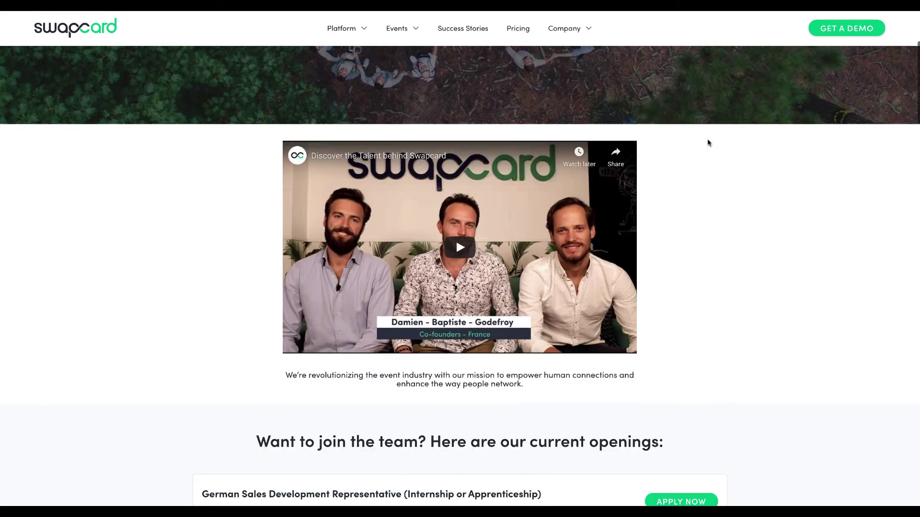
{"action": "scroll", "coordinate": [707, 142], "scroll_direction": "down", "scroll_amount": 3}
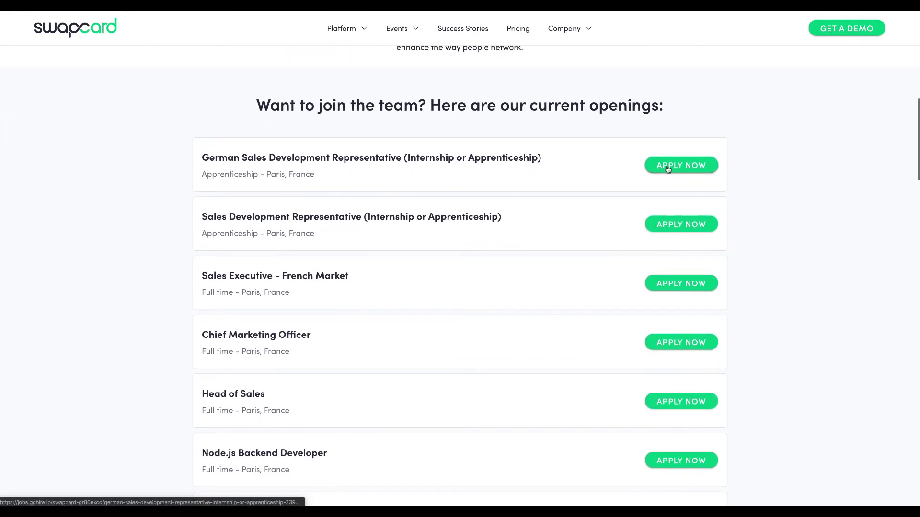
{"action": "left_click", "coordinate": [668, 166]}
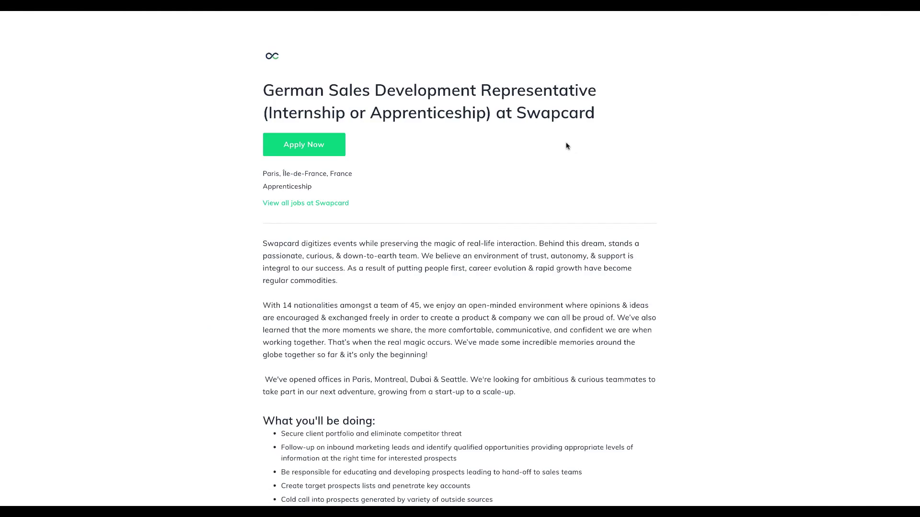
{"action": "scroll", "coordinate": [567, 145], "scroll_direction": "down", "scroll_amount": 5}
{"action": "scroll", "coordinate": [567, 146], "scroll_direction": "down", "scroll_amount": 10}
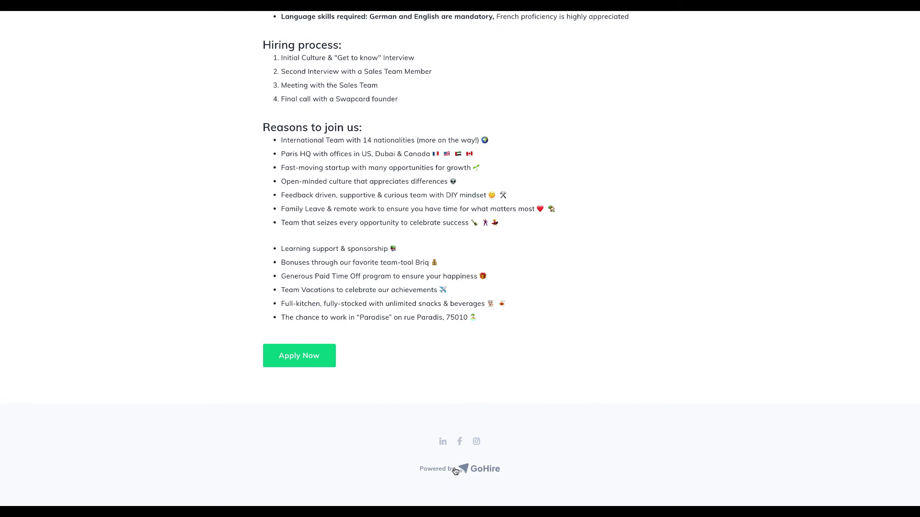
{"action": "left_click", "coordinate": [304, 359]}
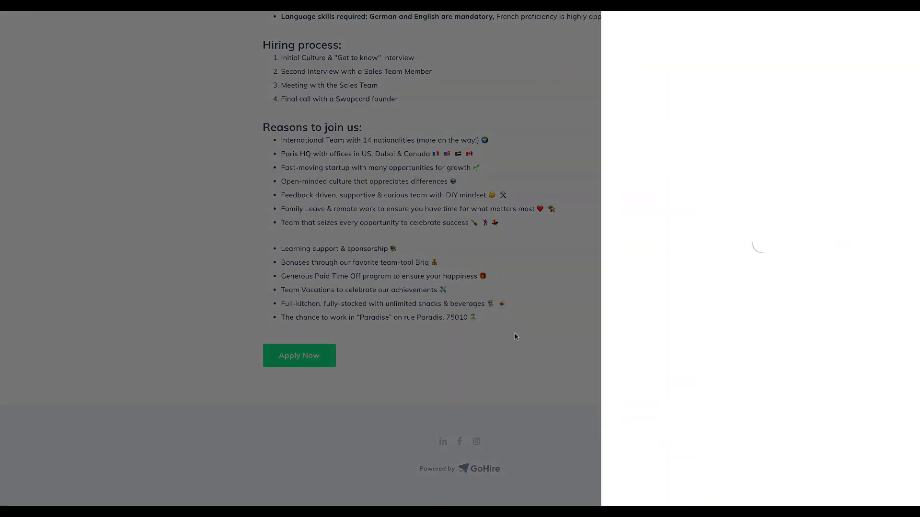
{"action": "scroll", "coordinate": [644, 263], "scroll_direction": "down", "scroll_amount": 6}
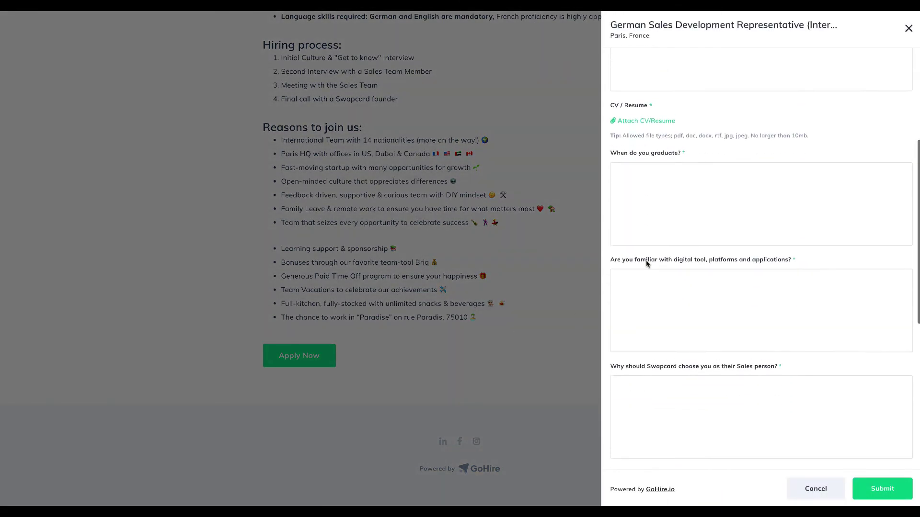
{"action": "scroll", "coordinate": [646, 261], "scroll_direction": "down", "scroll_amount": 5}
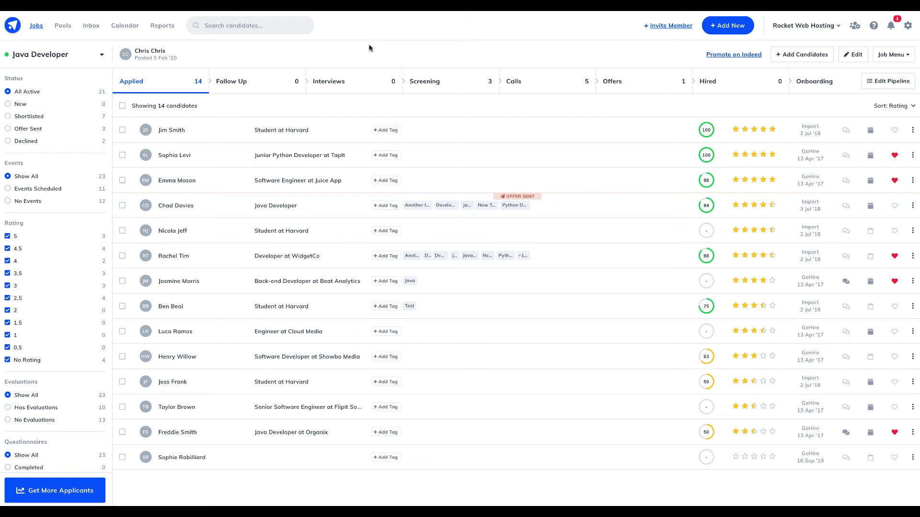
Step: Add the note 'Great candidate, let's send an interview invitation!' to the WidgetCo developer's profile
{"action": "left_click", "coordinate": [202, 255]}
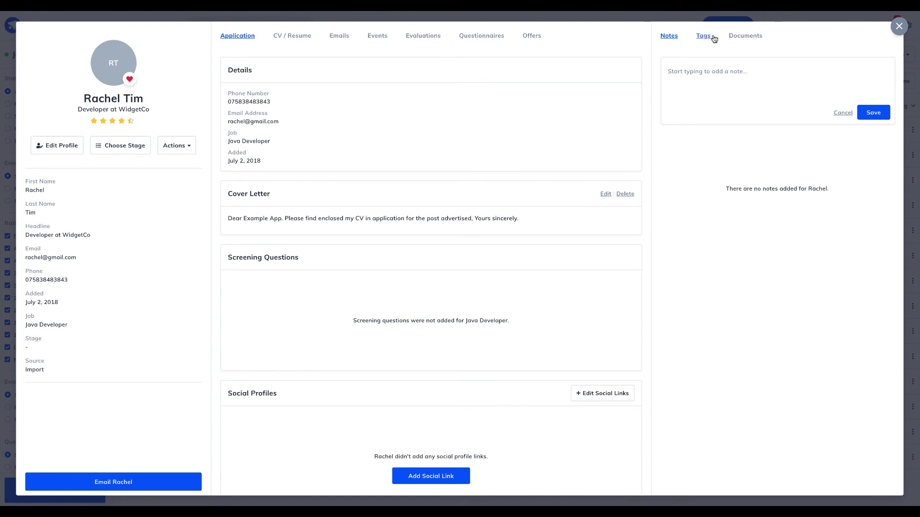
{"action": "left_click", "coordinate": [722, 72]}
{"action": "type", "text": "Great candidate, let's send an interview invitation!"}
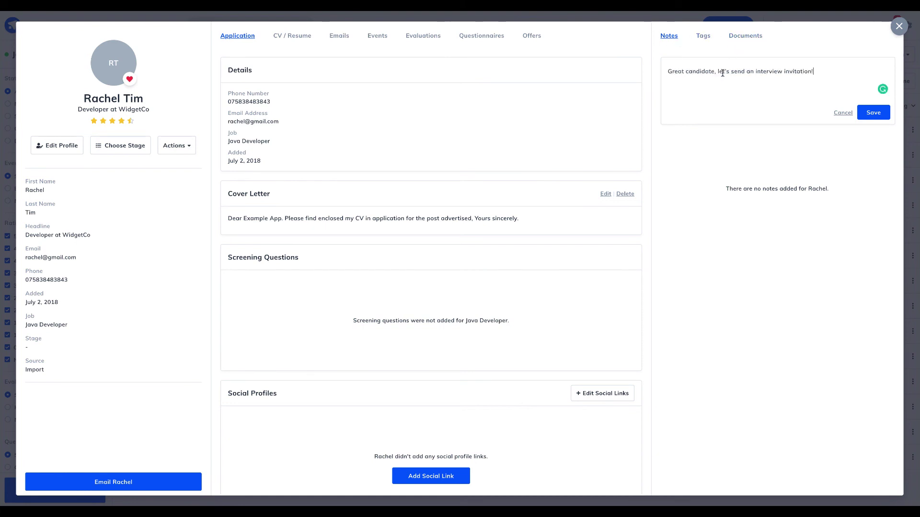
{"action": "left_click", "coordinate": [869, 113]}
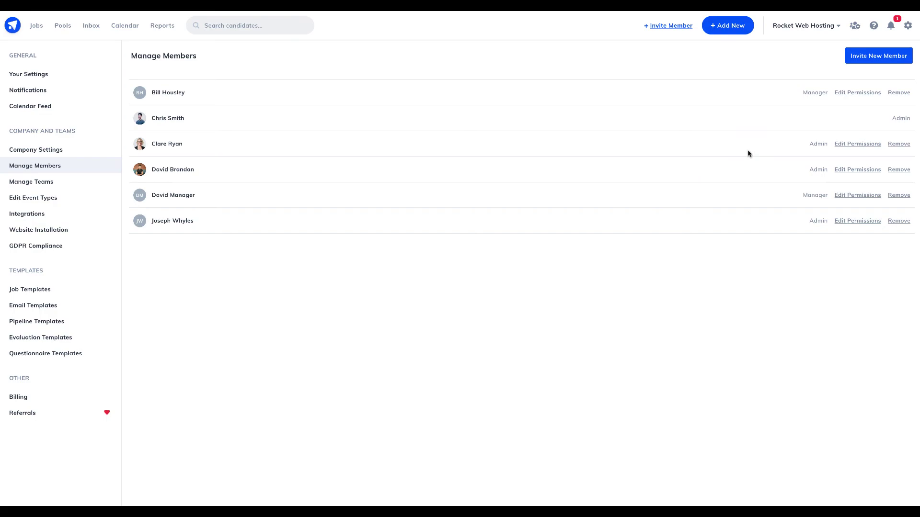
Step: Switch the team member's role from Admin to Manager and enable the Manage Offers permission
{"action": "left_click", "coordinate": [847, 144]}
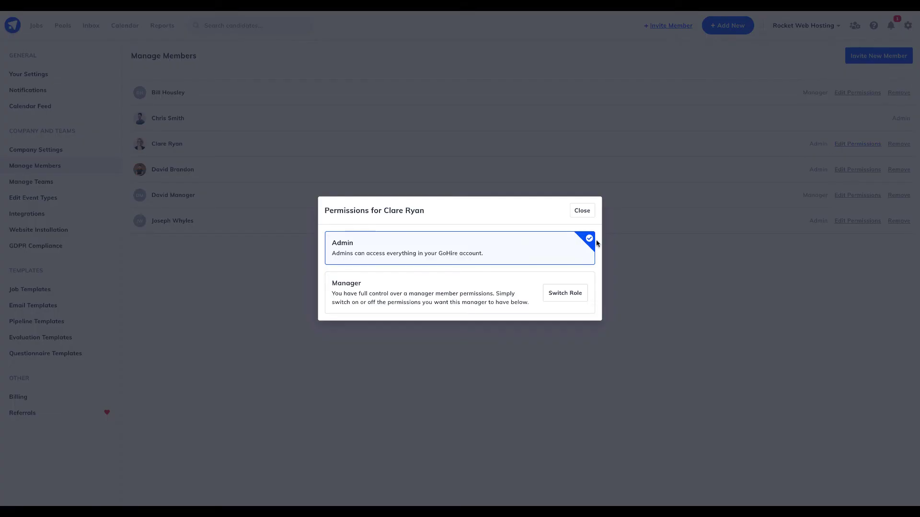
{"action": "left_click", "coordinate": [585, 300]}
{"action": "scroll", "coordinate": [556, 283], "scroll_direction": "down", "scroll_amount": 2}
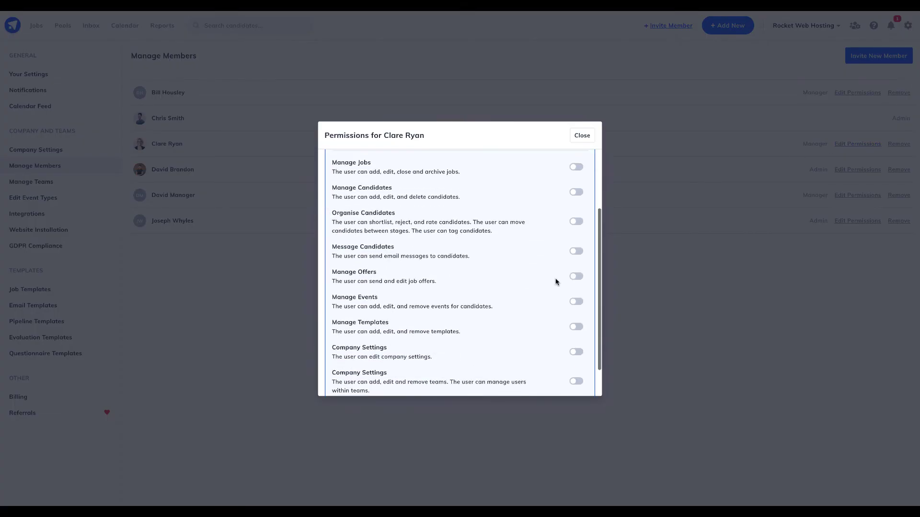
{"action": "left_click", "coordinate": [577, 274]}
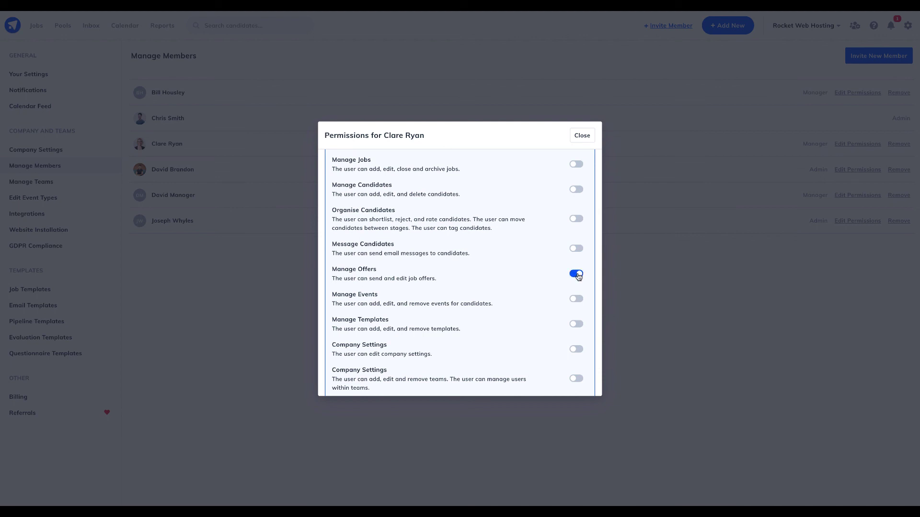
{"action": "left_click", "coordinate": [577, 276]}
{"action": "left_click", "coordinate": [578, 276]}
{"action": "scroll", "coordinate": [575, 278], "scroll_direction": "down", "scroll_amount": 1}
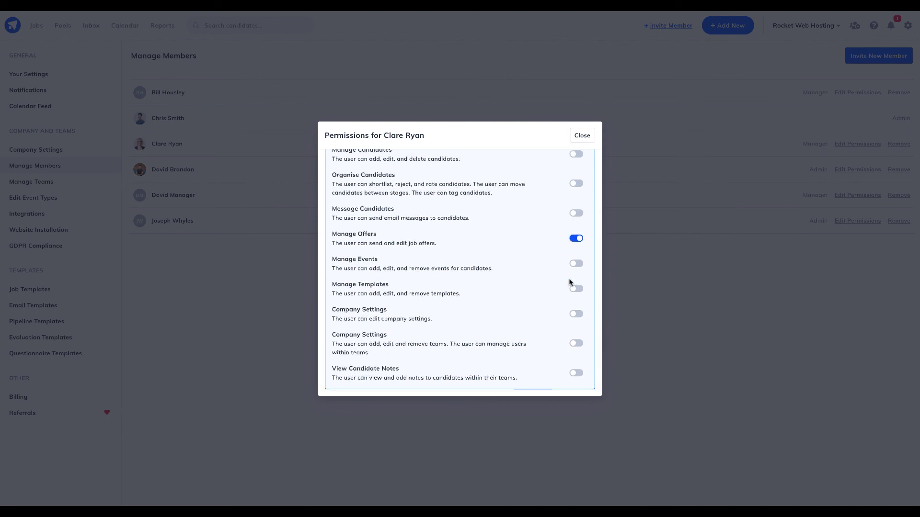
{"action": "scroll", "coordinate": [570, 283], "scroll_direction": "up", "scroll_amount": 3}
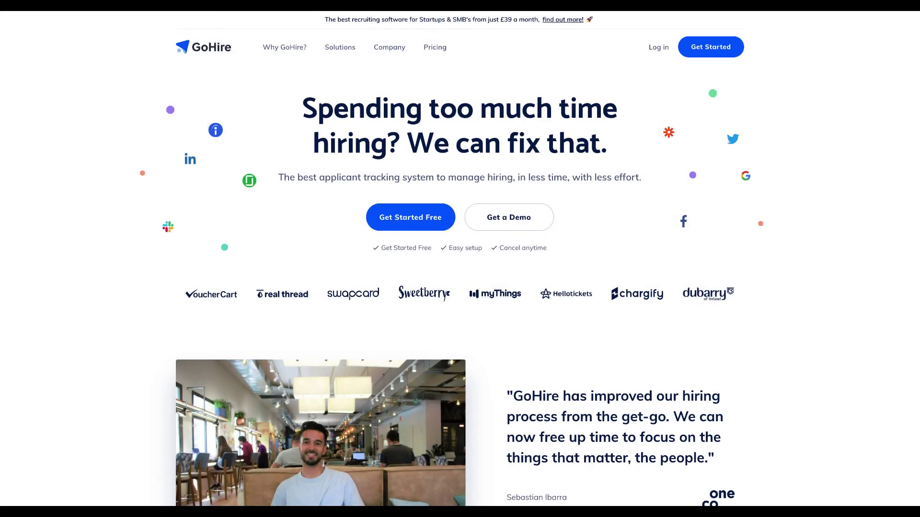